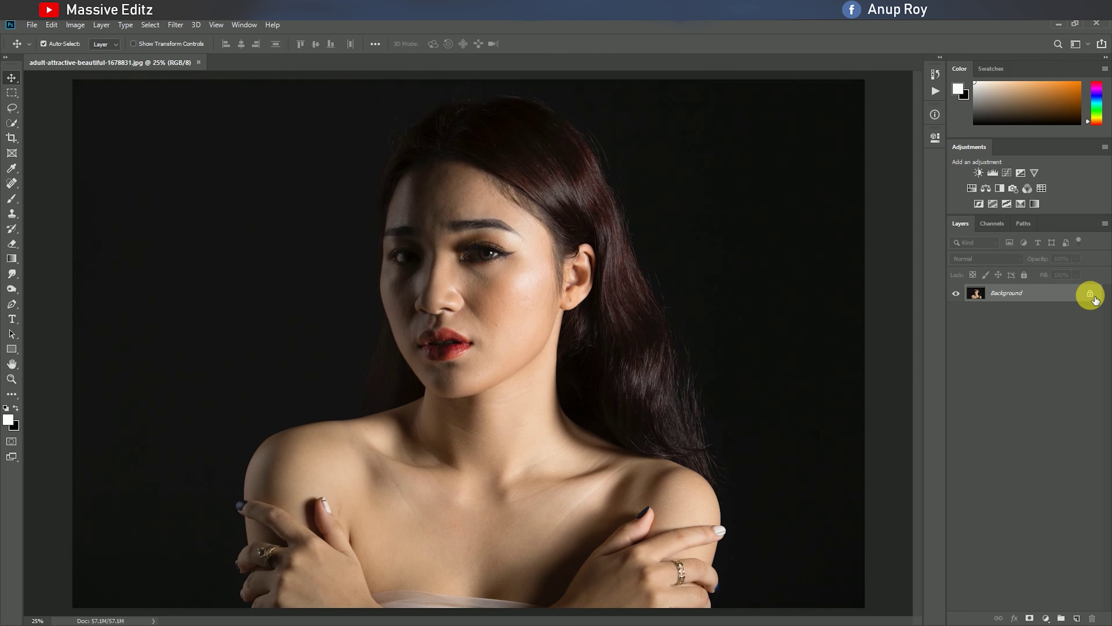
- Unlock the Background into Layer 0 and duplicate it as Layer 0 copy
click(1090, 293)
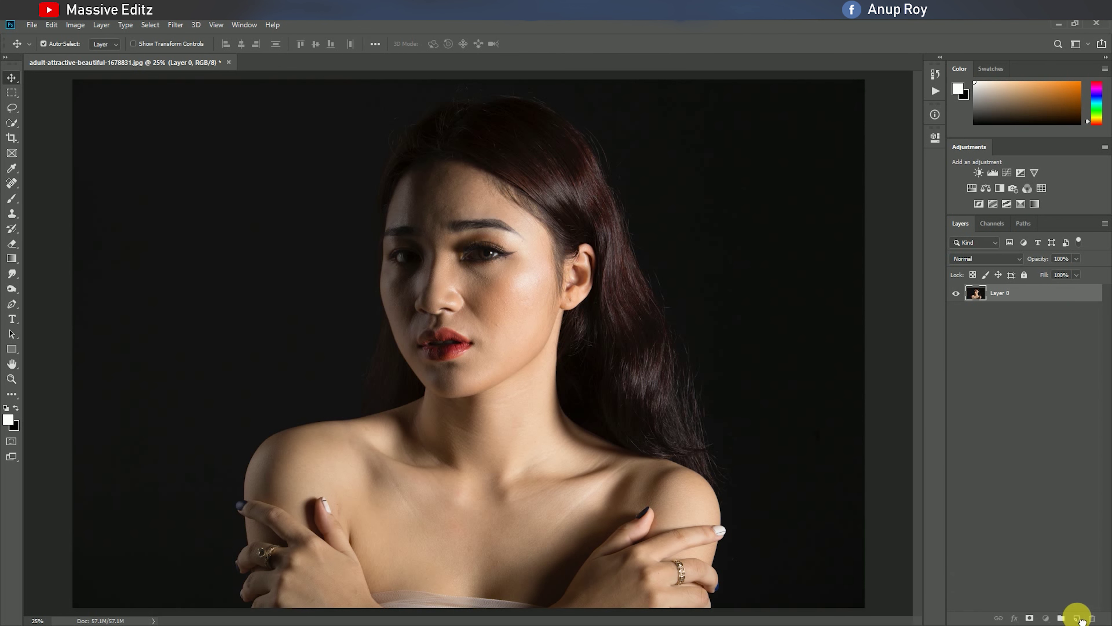
drag(1079, 619, 1078, 618)
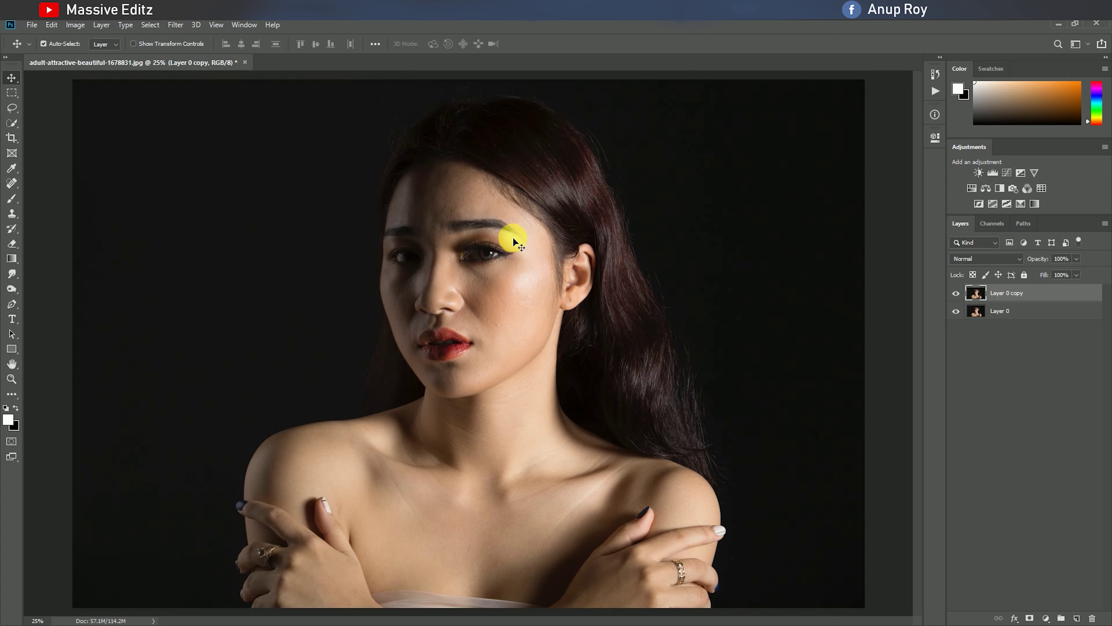
- At 100% zoom, spot-heal a cheek blemish and a spot just below the eyebrow
click(11, 183)
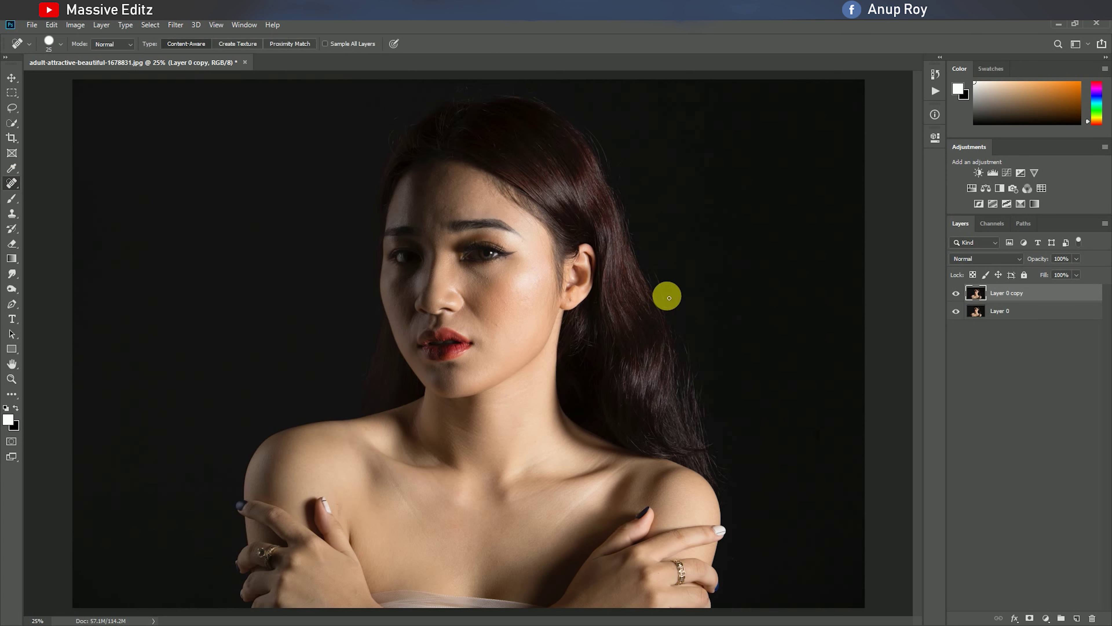
key(ctrl+plus)
key(ctrl+plus)
key(ctrl+plus)
key(ctrl+plus)
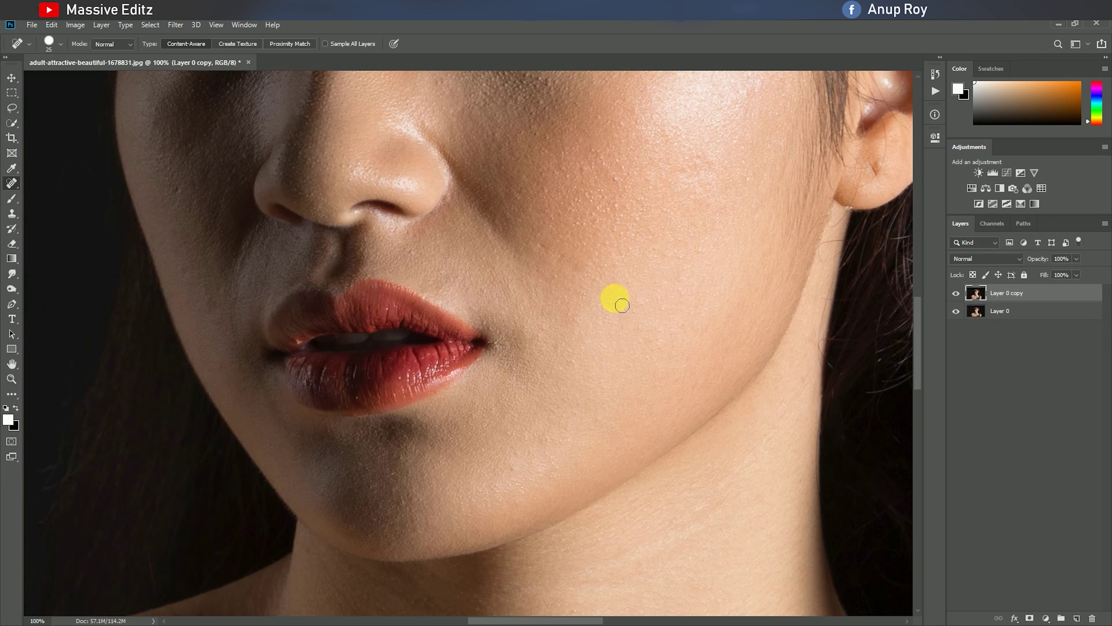
scroll(622, 305, up, 3)
click(540, 210)
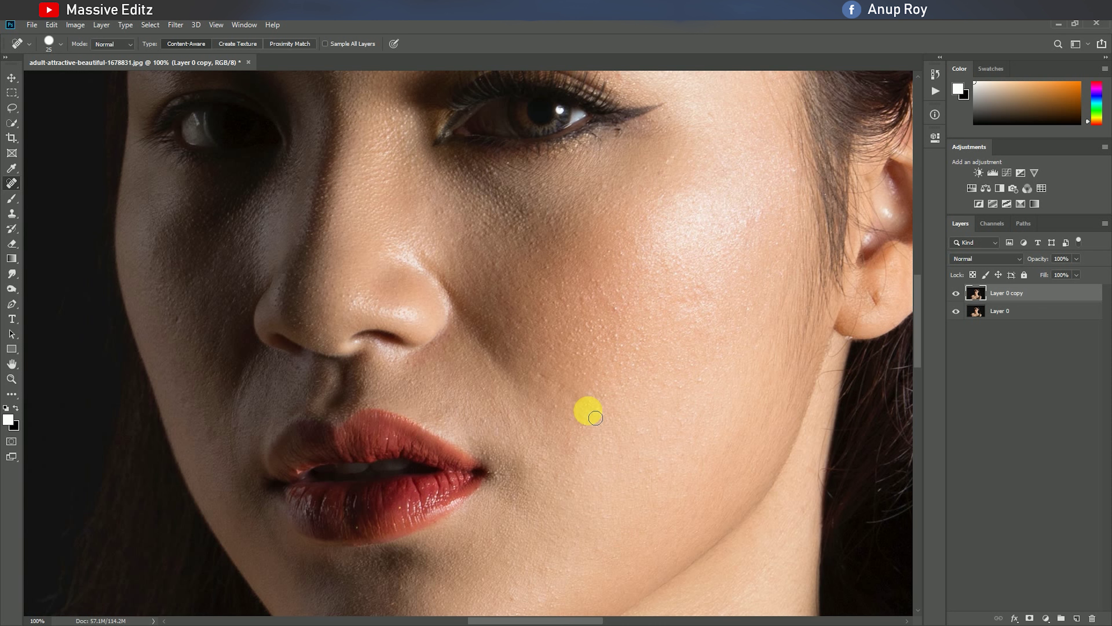
scroll(648, 362, up, 2)
scroll(648, 363, up, 3)
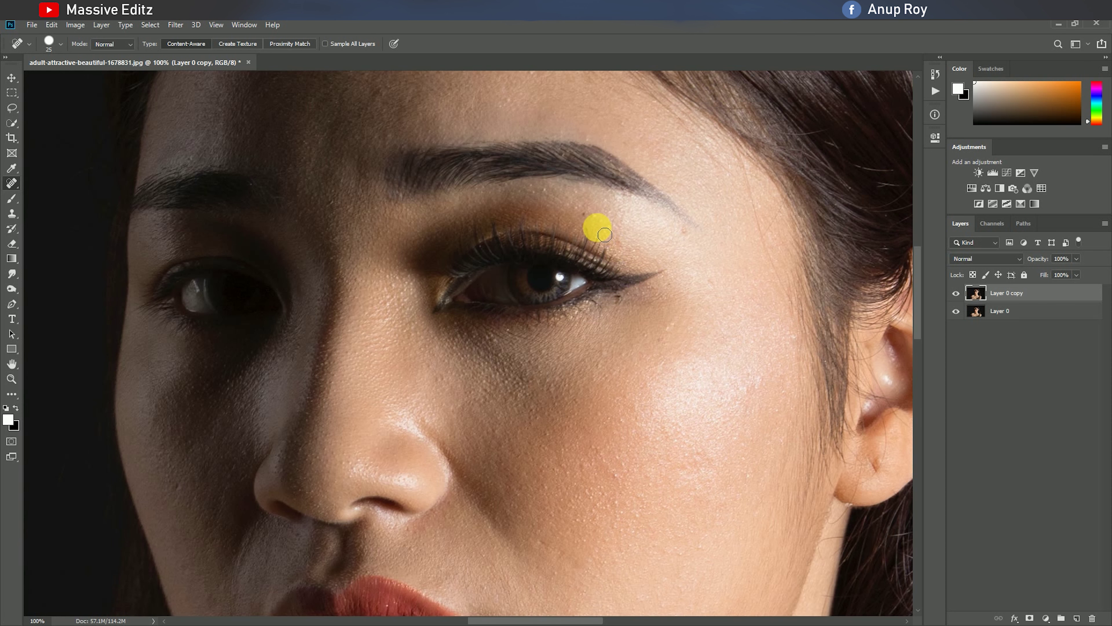
click(594, 220)
- Spot-heal two more blemishes on the cheek and lower cheek, then view the whole face
scroll(577, 222, up, 3)
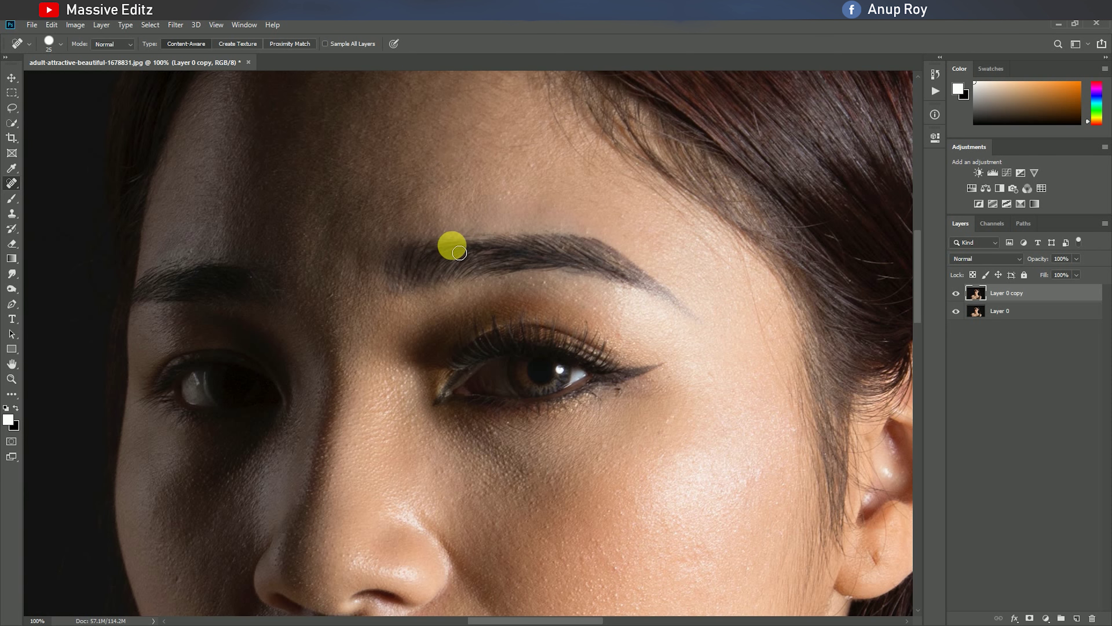
scroll(193, 444, down, 4)
scroll(192, 464, down, 2)
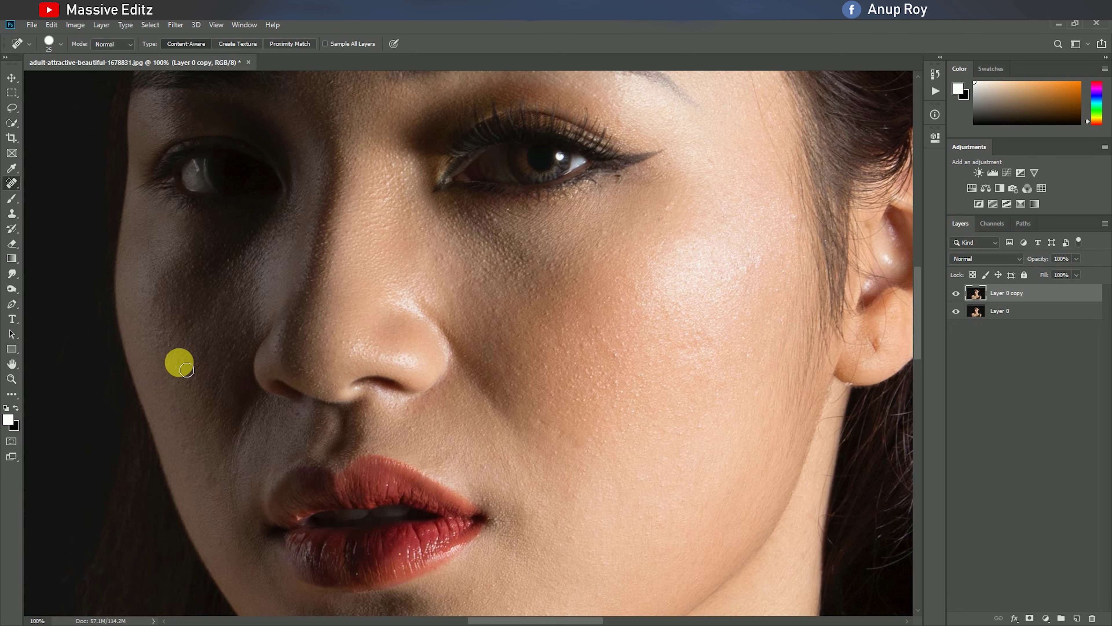
click(206, 487)
scroll(551, 405, down, 3)
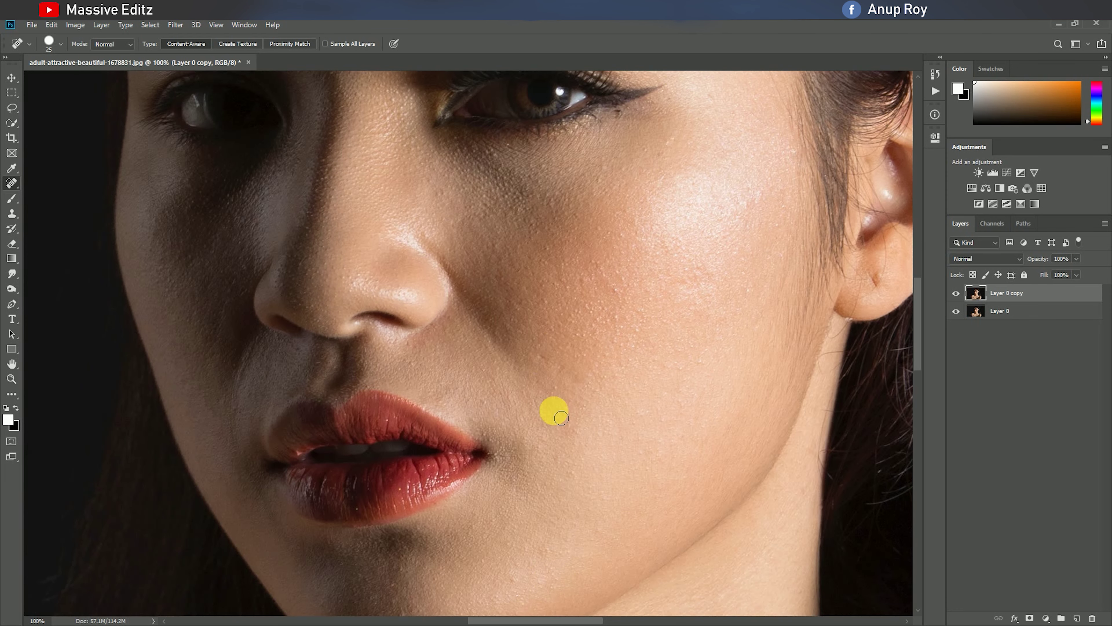
scroll(544, 430, down, 3)
scroll(619, 289, up, 4)
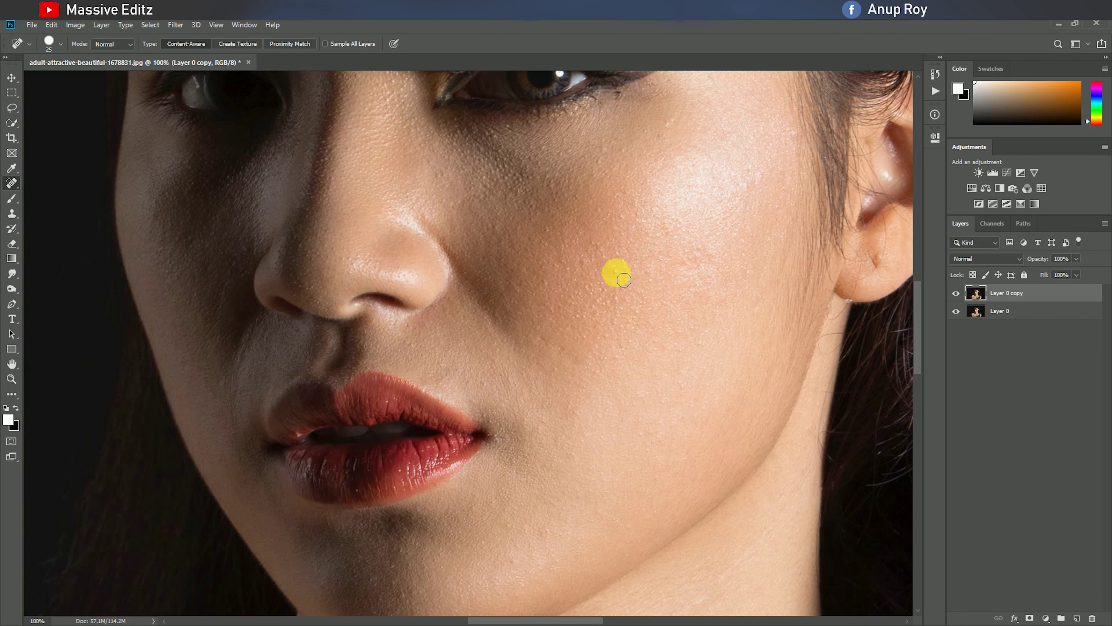
click(543, 344)
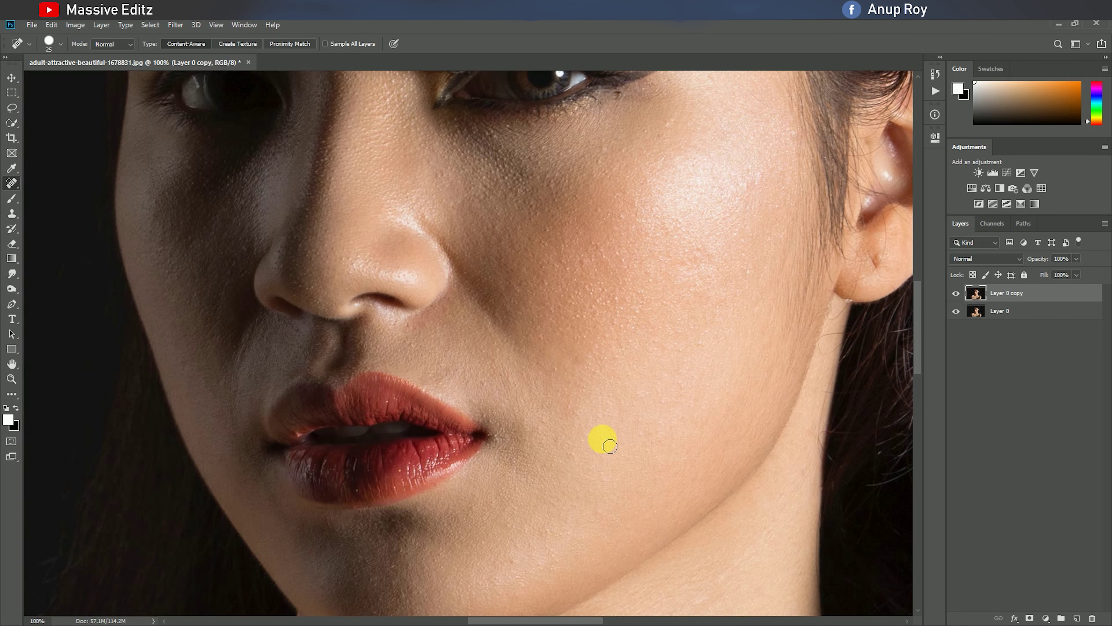
key(ctrl+0)
- Apply SkinFiner with Balance +22, Fine +79, Hue +21, Highlight -17, Portrait Size 34, Amount 74
click(11, 77)
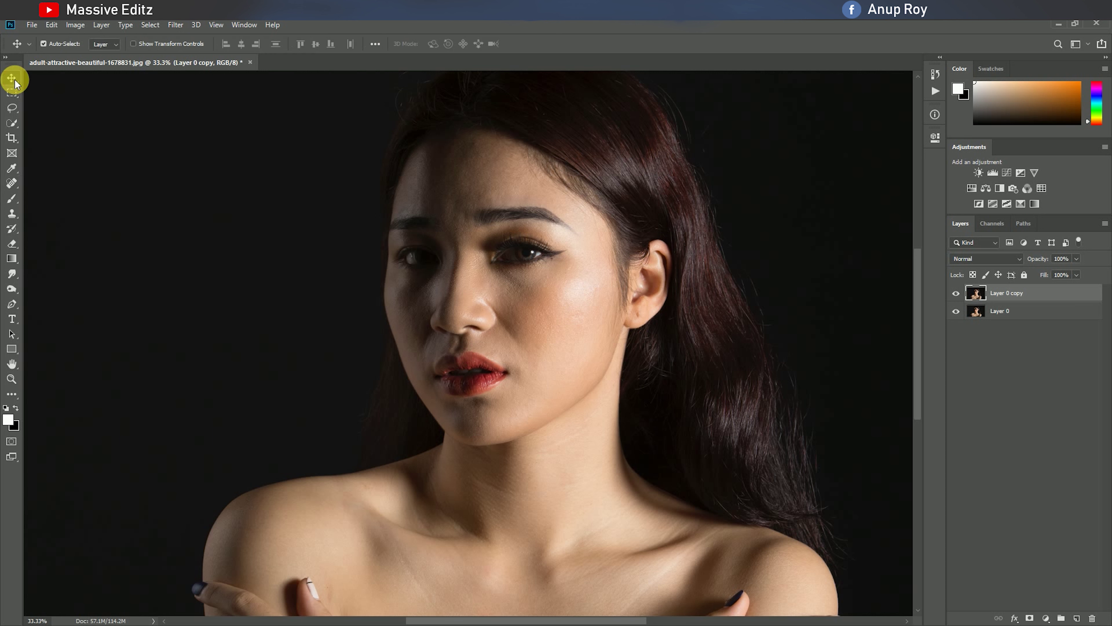
click(176, 25)
mouse_move(199, 273)
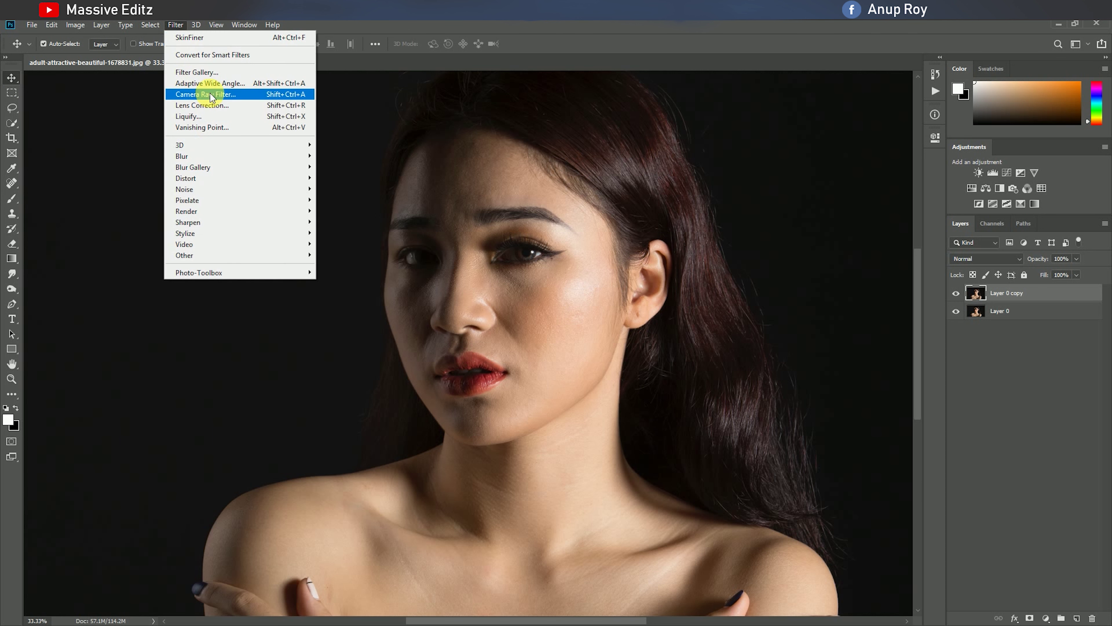
click(337, 272)
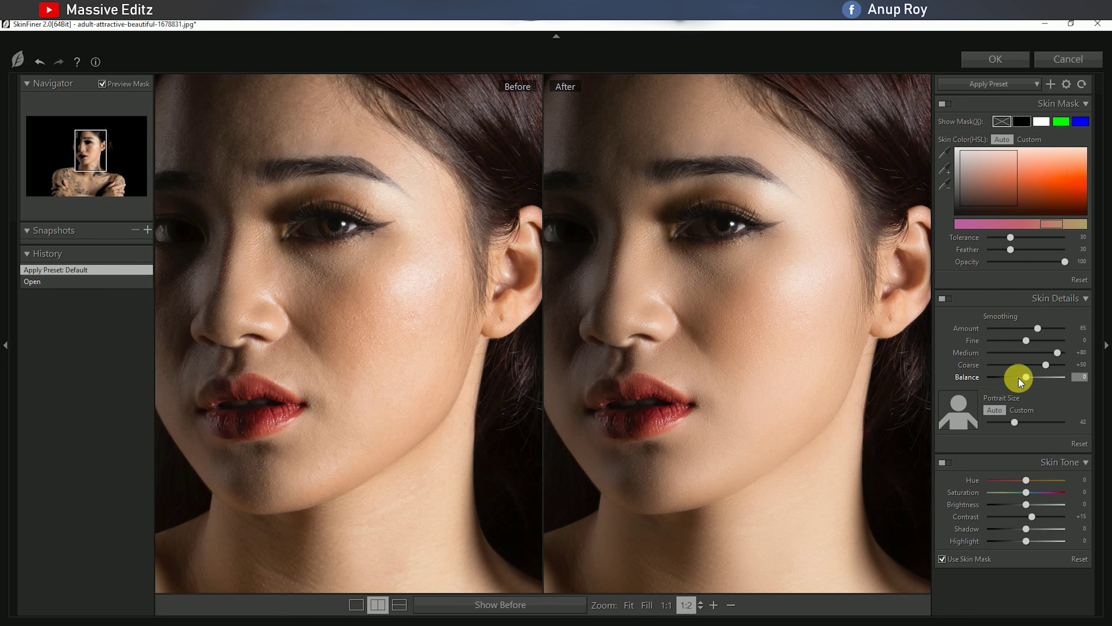
mouse_move(1026, 377)
mouse_down()
mouse_move(1049, 344)
mouse_move(1067, 341)
mouse_up()
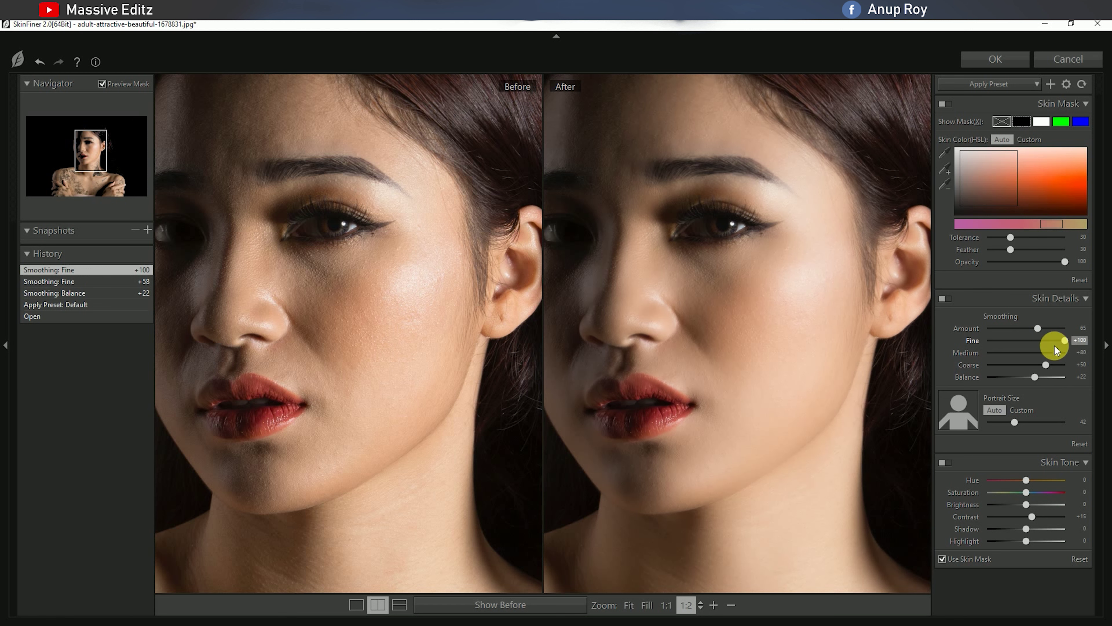
drag(736, 309, 742, 295)
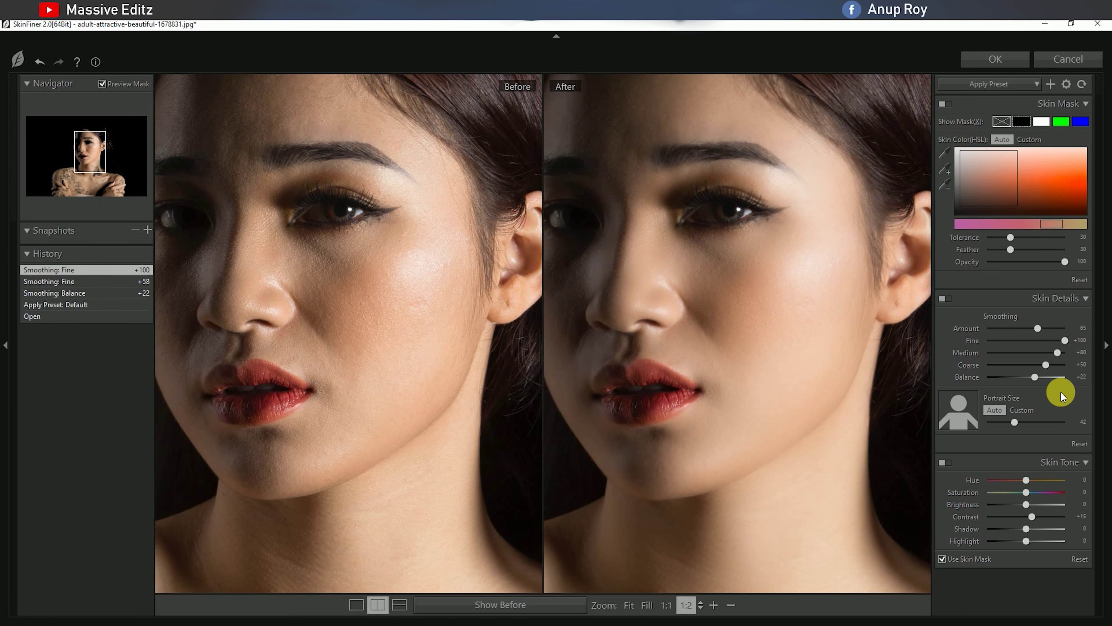
drag(1059, 341, 1057, 342)
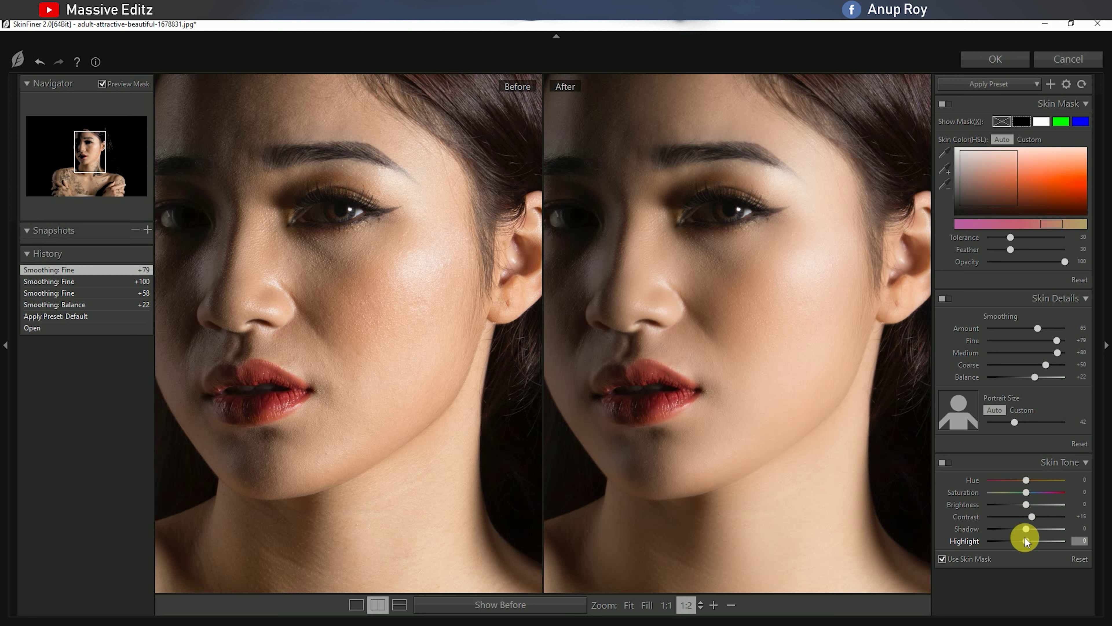
click(1035, 479)
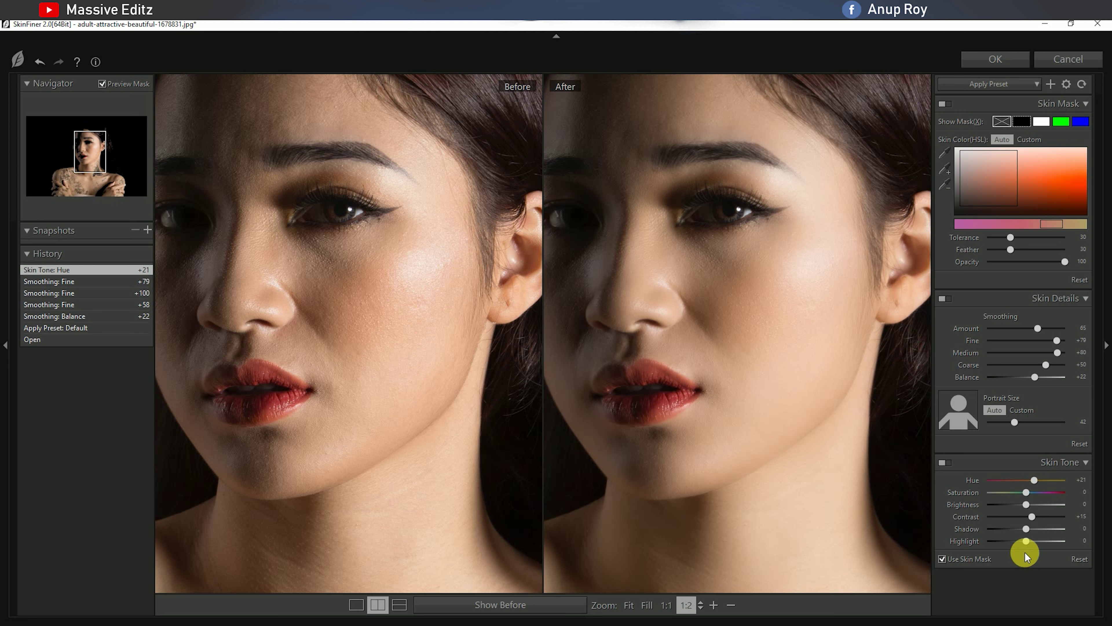
drag(1033, 543, 1021, 545)
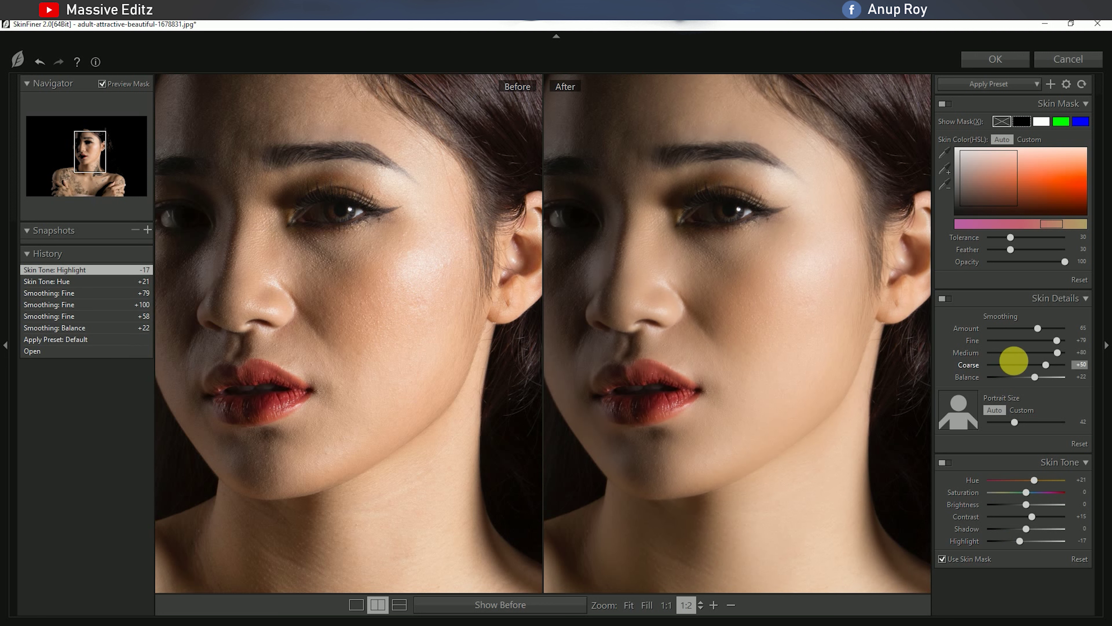
drag(1029, 423, 1008, 427)
drag(1037, 328, 1044, 326)
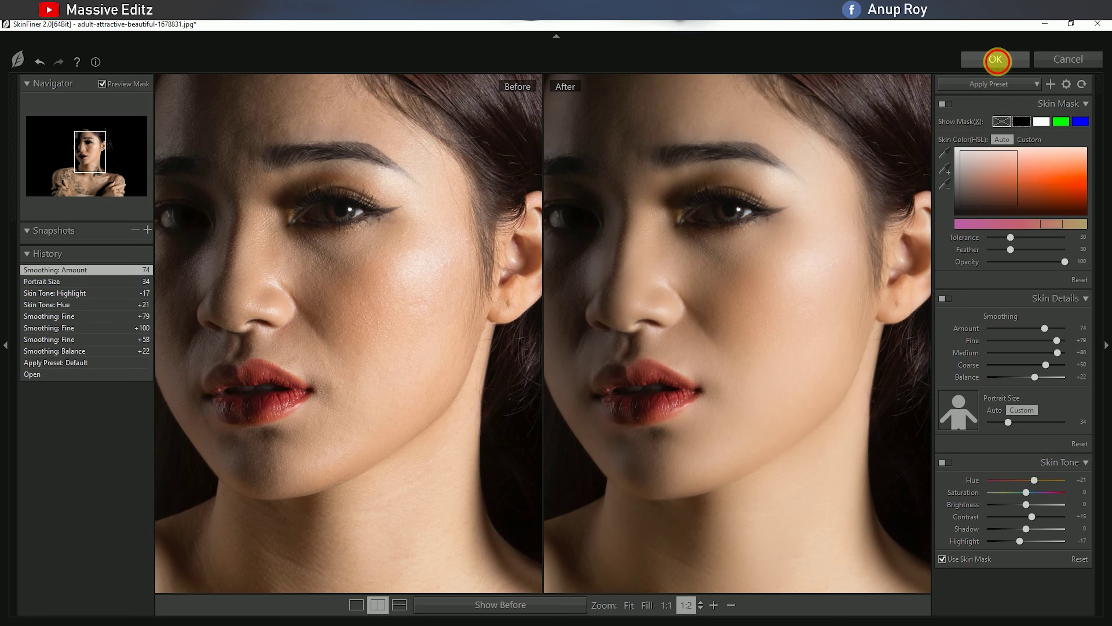
click(994, 57)
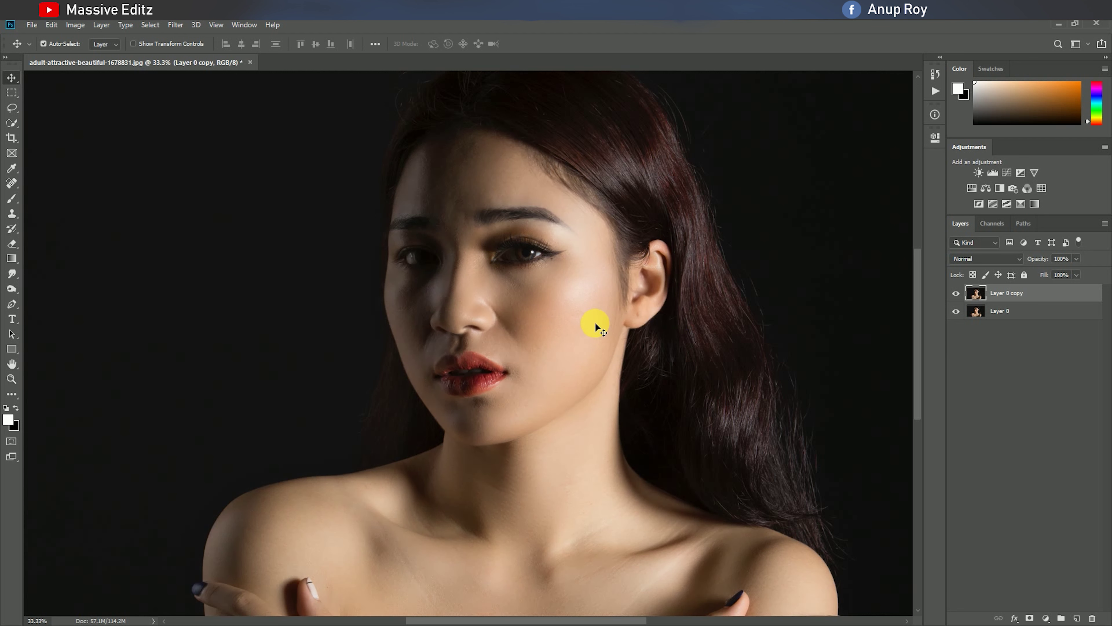
- Duplicate Layer 0 copy twice and colour-code both new copies yellow
key(ctrl+minus)
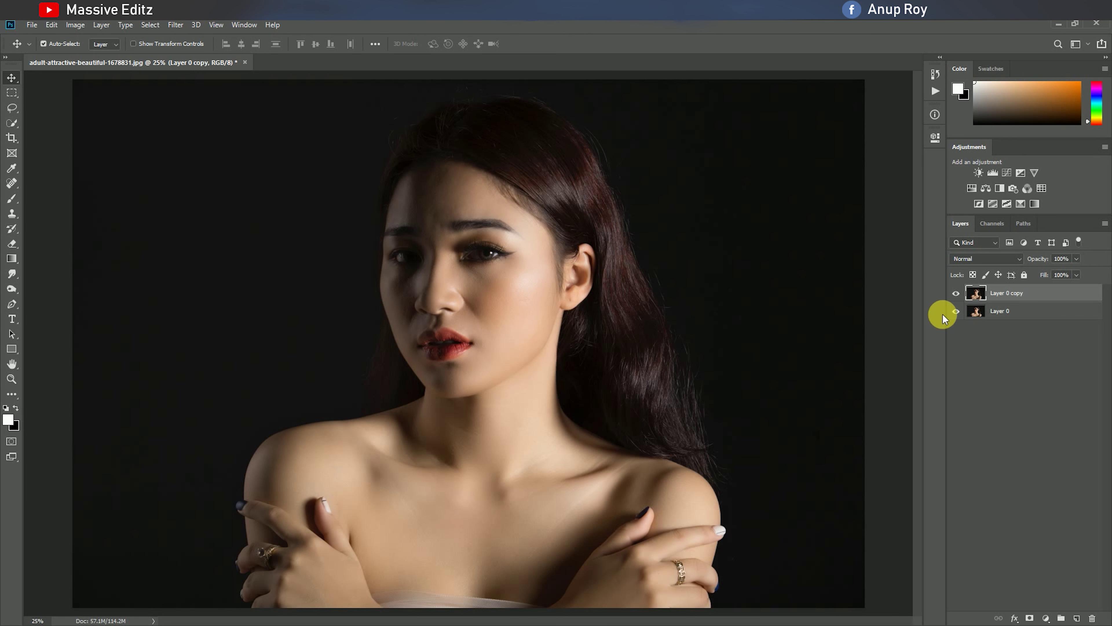
drag(1010, 292, 1078, 618)
drag(1050, 315, 1082, 618)
click(1046, 312)
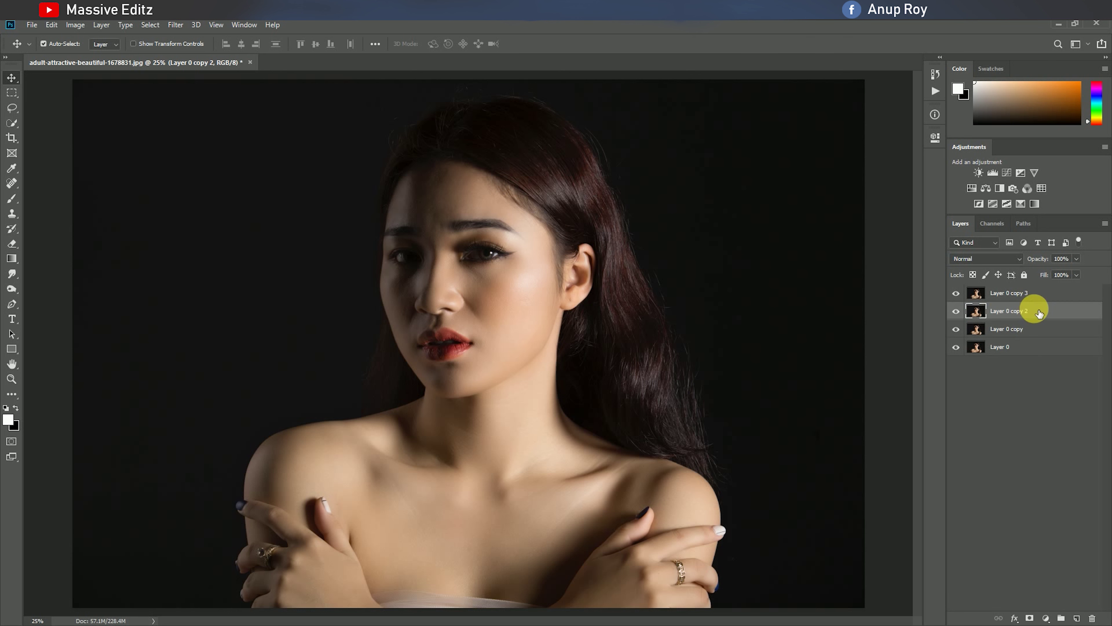
right_click(1053, 313)
click(1020, 545)
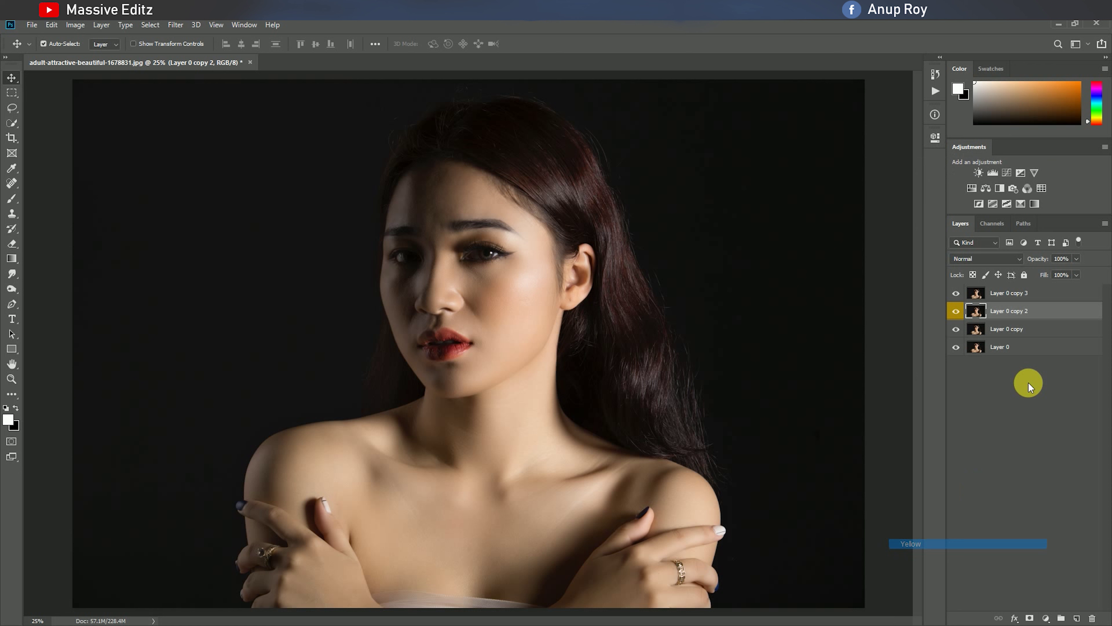
right_click(1026, 302)
click(938, 531)
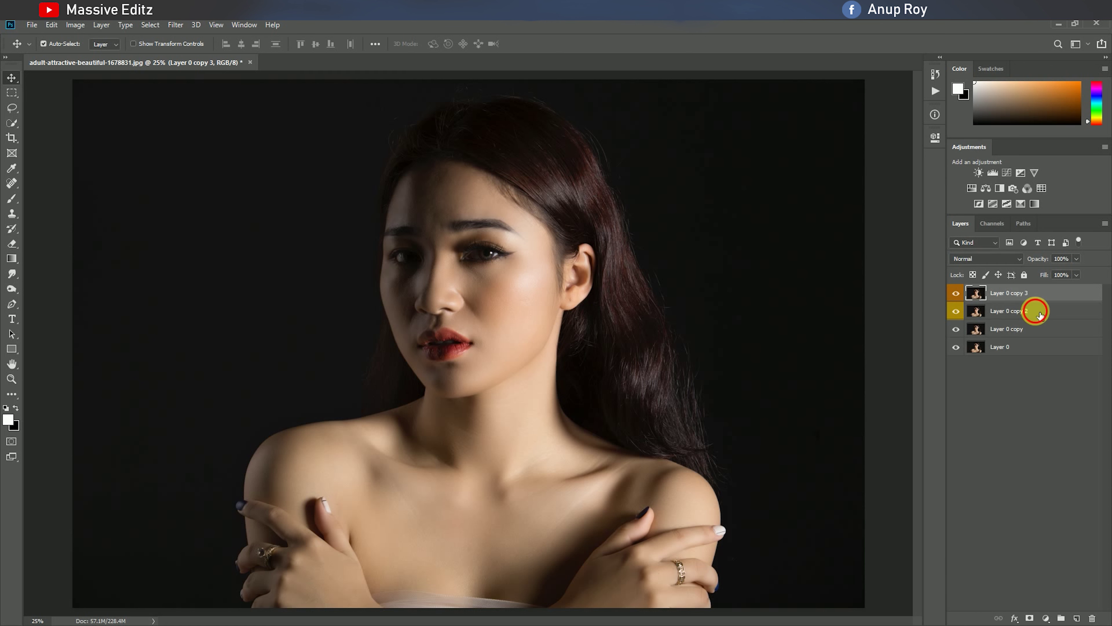
- Open the Blending Options for Layer 0 copy 2
click(1040, 315)
right_click(1053, 311)
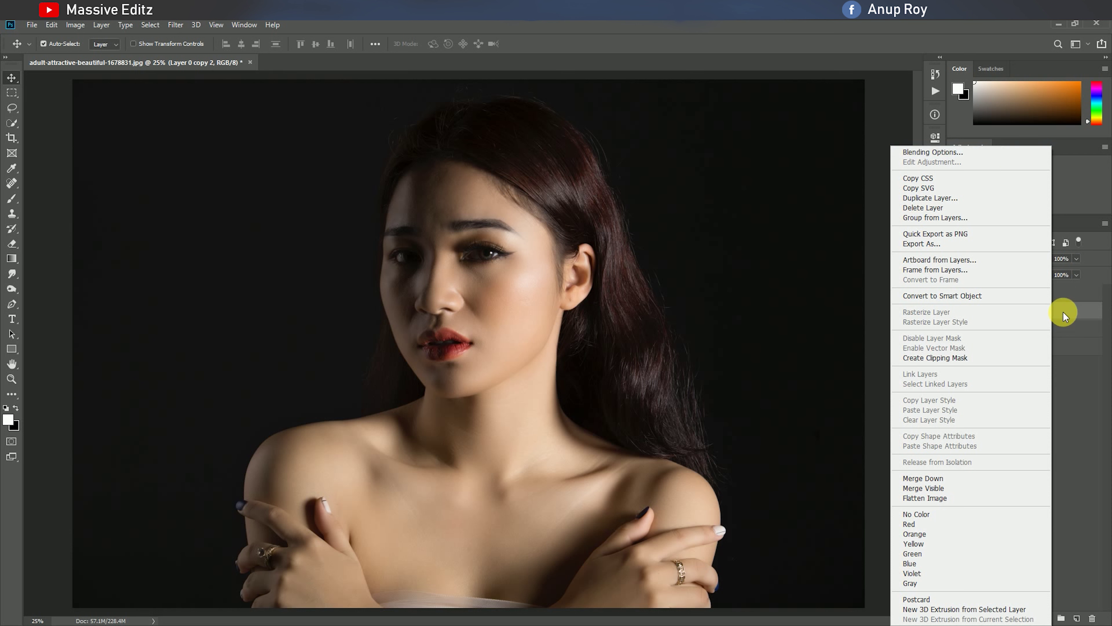
click(1063, 312)
right_click(1039, 298)
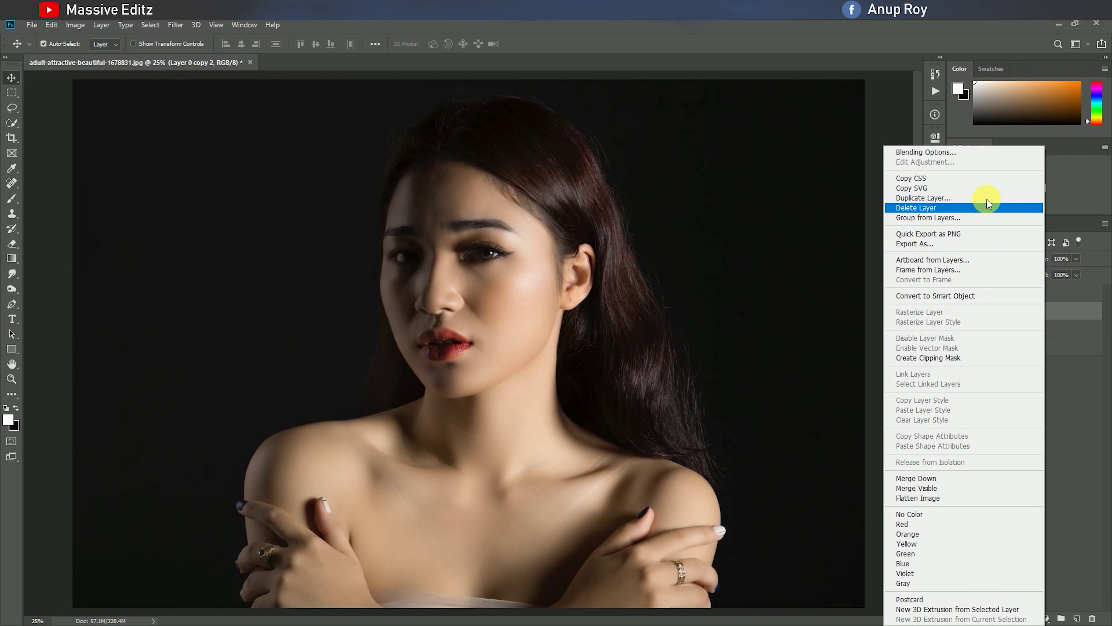
click(990, 154)
- Set Layer 0 copy 2 to Screen with a Blend If underlying range of 109/217
click(898, 128)
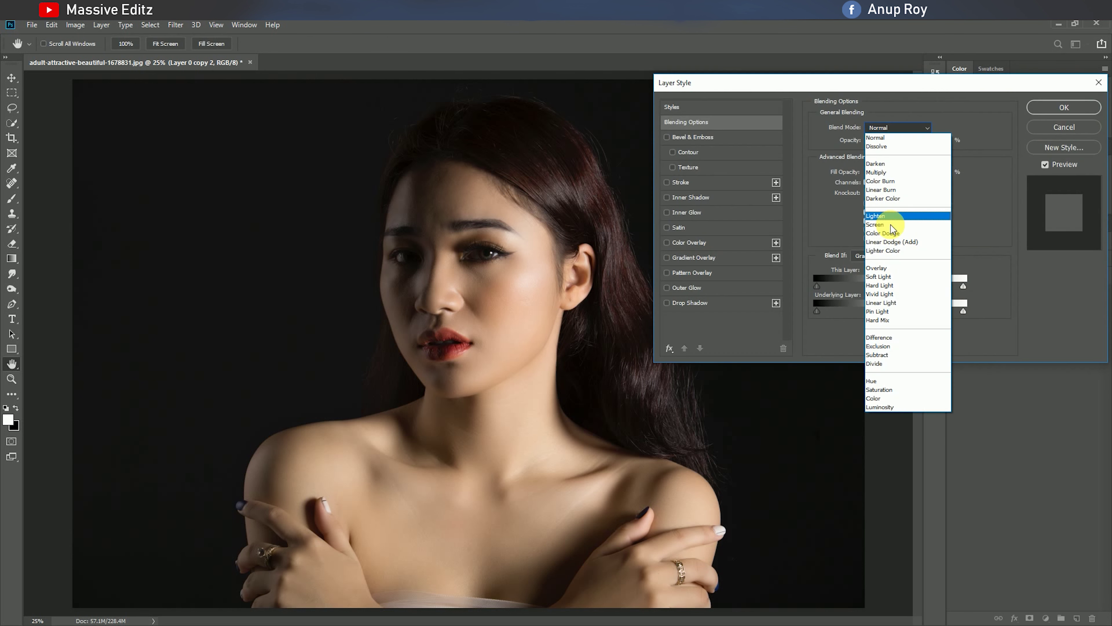
click(891, 224)
drag(817, 311, 944, 322)
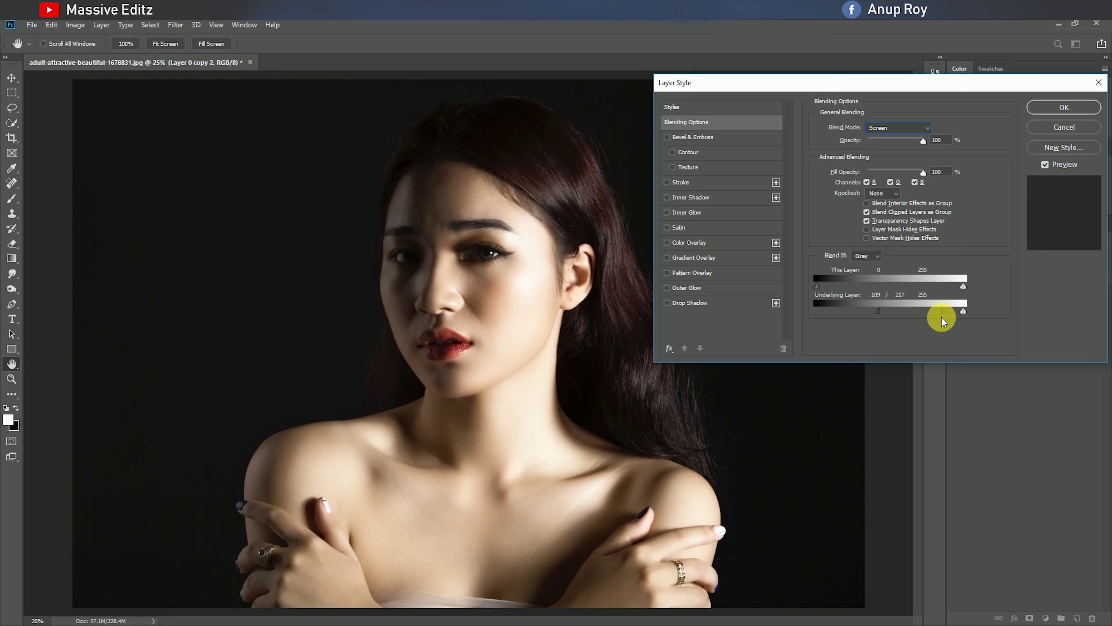
click(1055, 108)
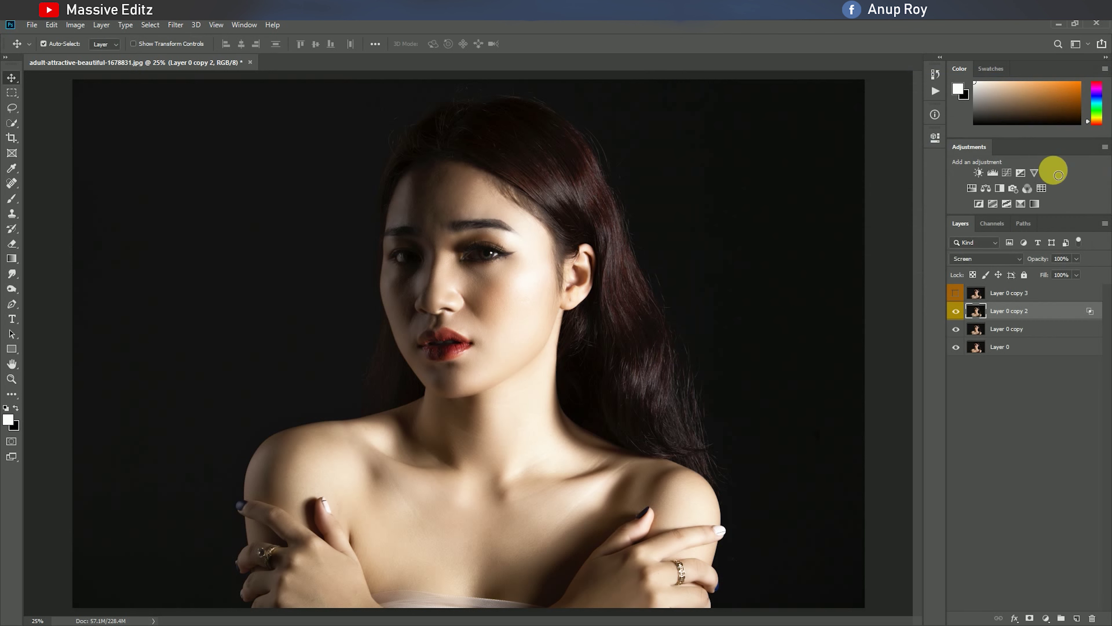
- Give Layer 0 copy 2 a layer mask filled from the image via Apply Image
click(1033, 617)
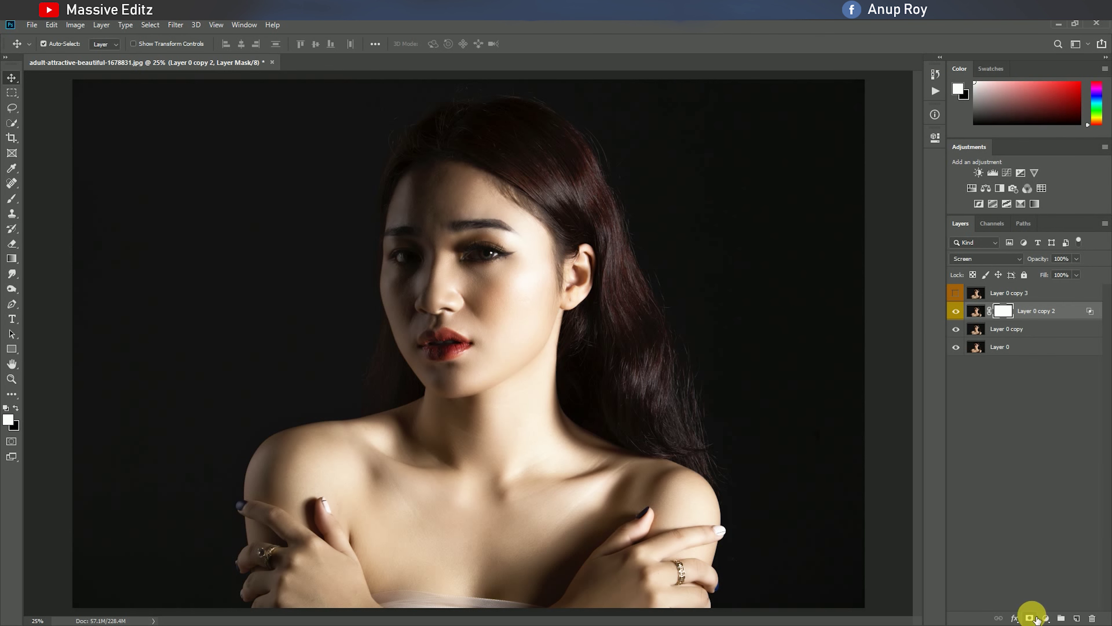
click(75, 25)
click(105, 195)
click(808, 126)
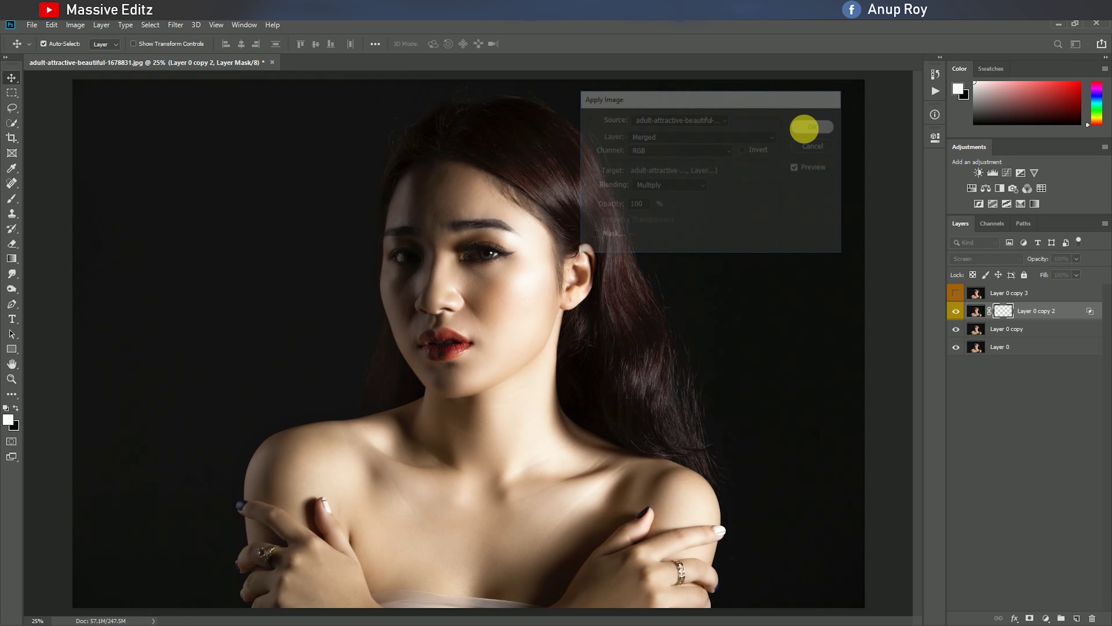
click(1052, 298)
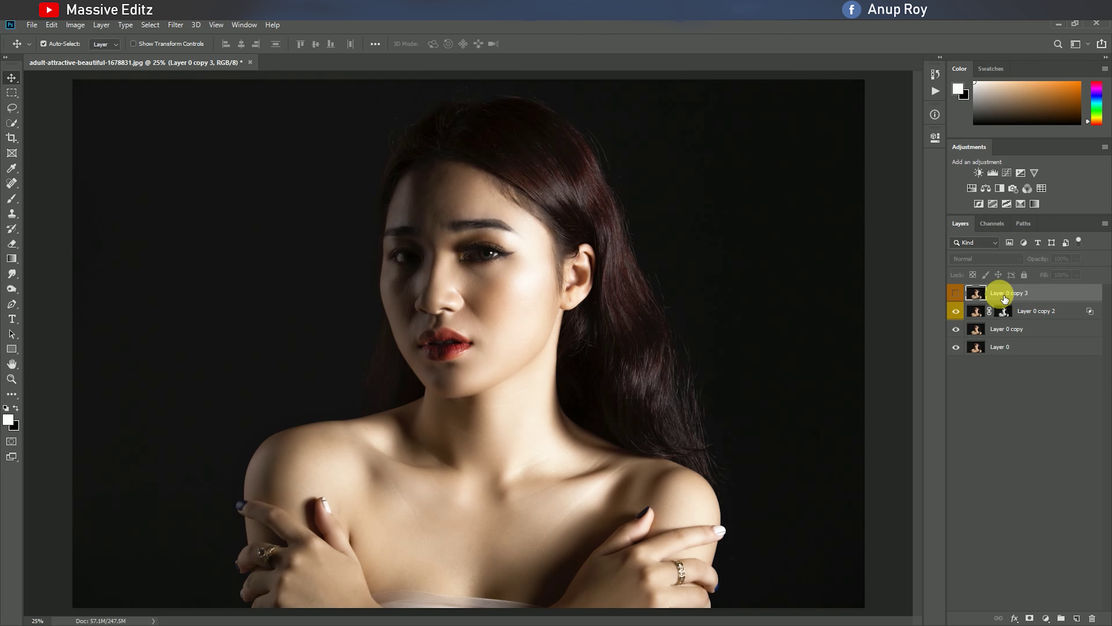
- Limit Layer 0 copy 3 to darker underlying tones with a softened, split Blend If range
right_click(1046, 292)
click(920, 151)
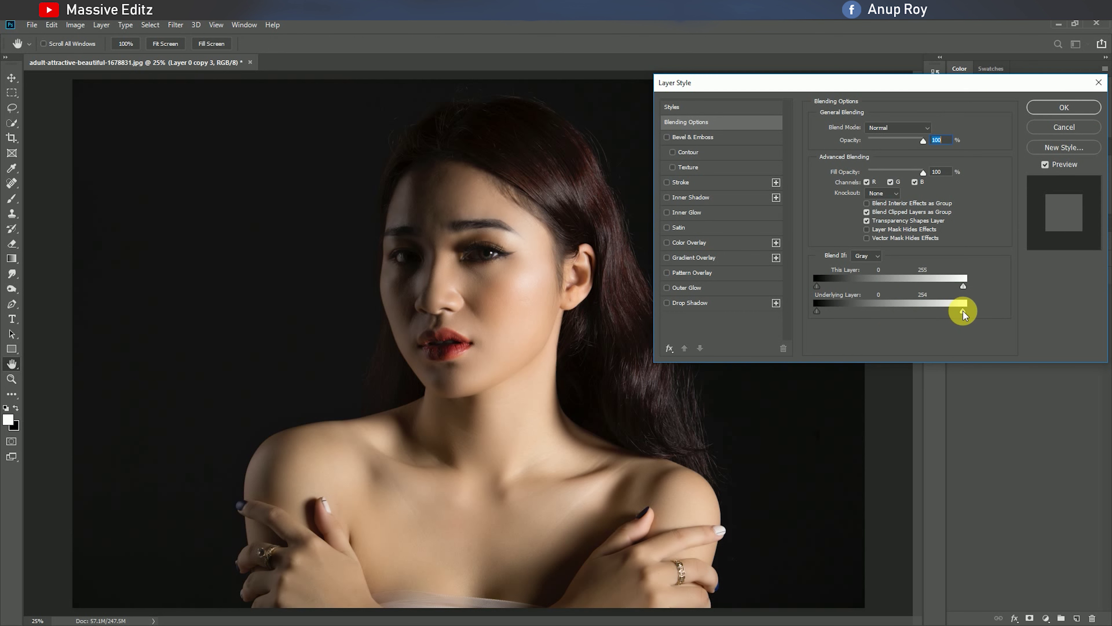
drag(963, 312, 880, 312)
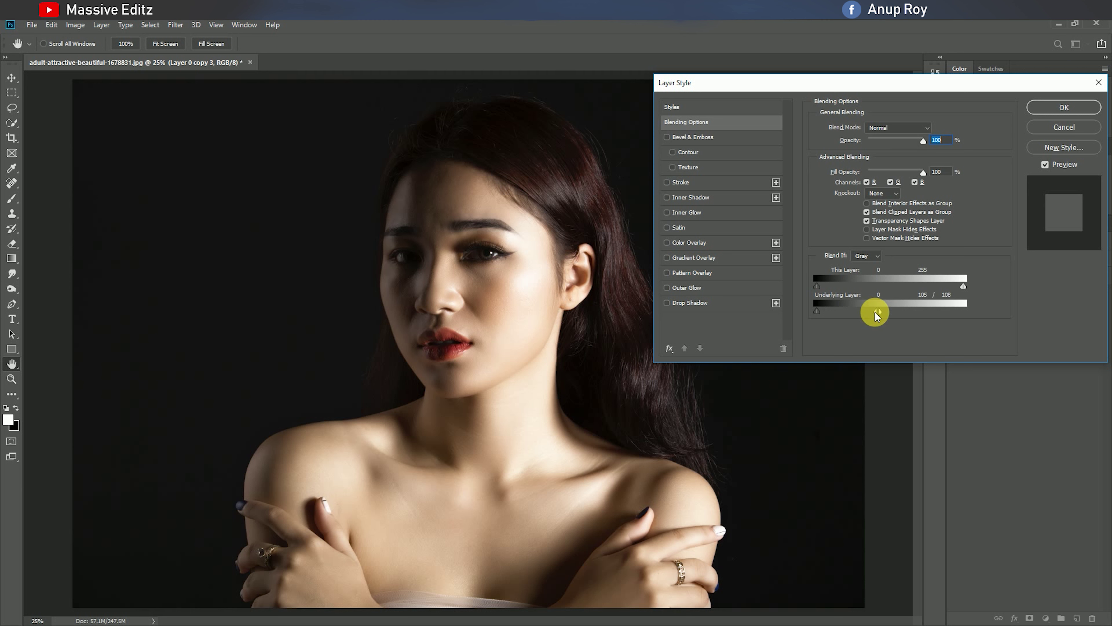
drag(877, 312, 850, 312)
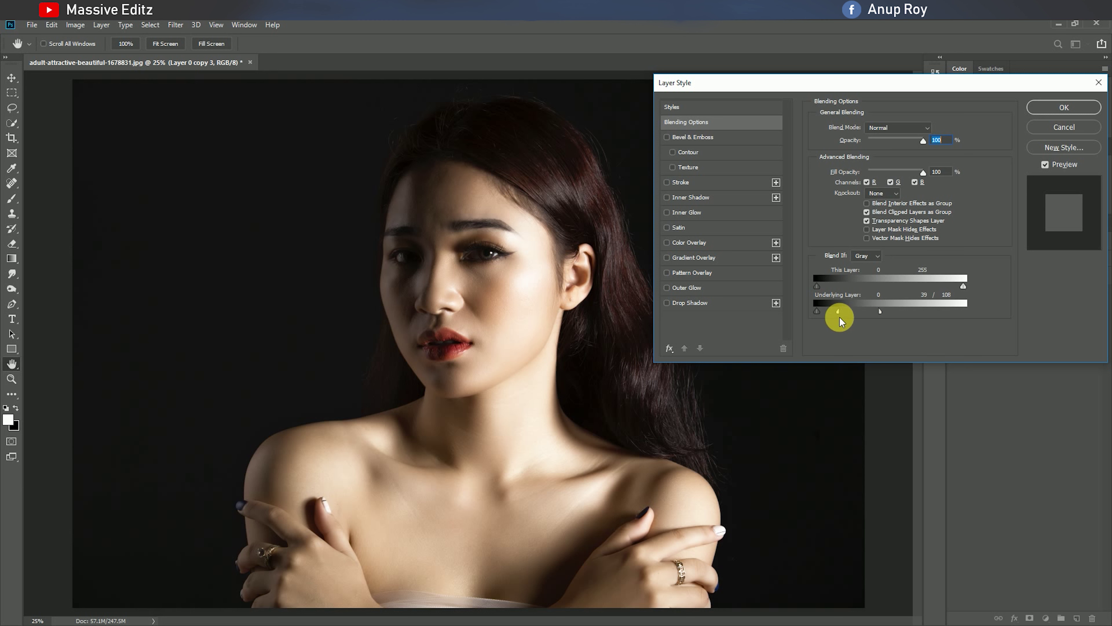
click(1065, 108)
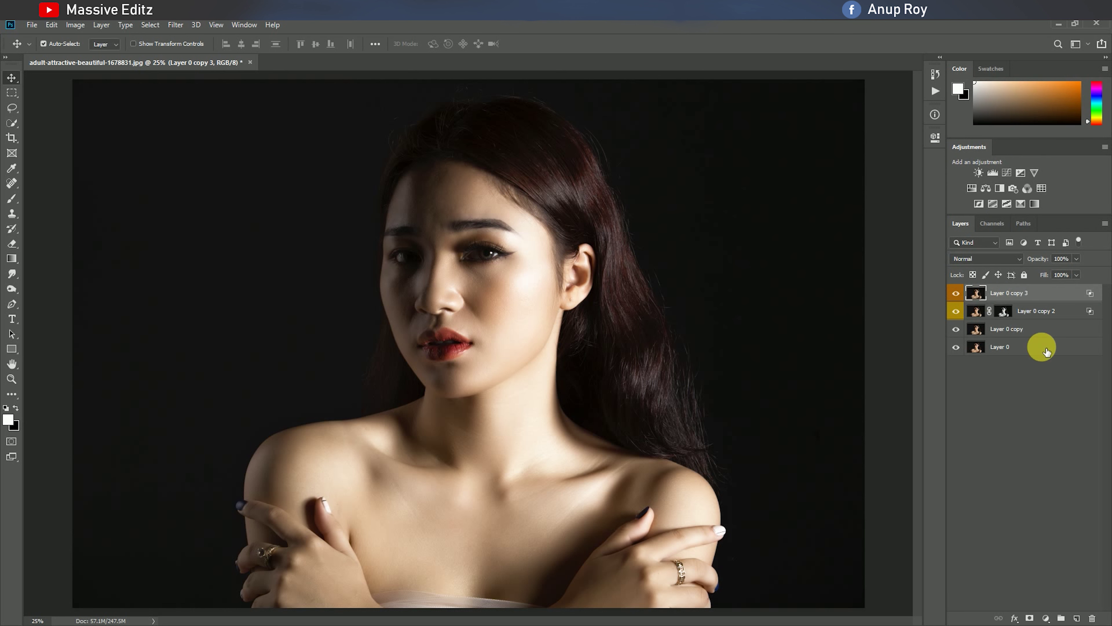
- Mask Layer 0 copy 3 with the inverted image using Apply Image
click(1030, 618)
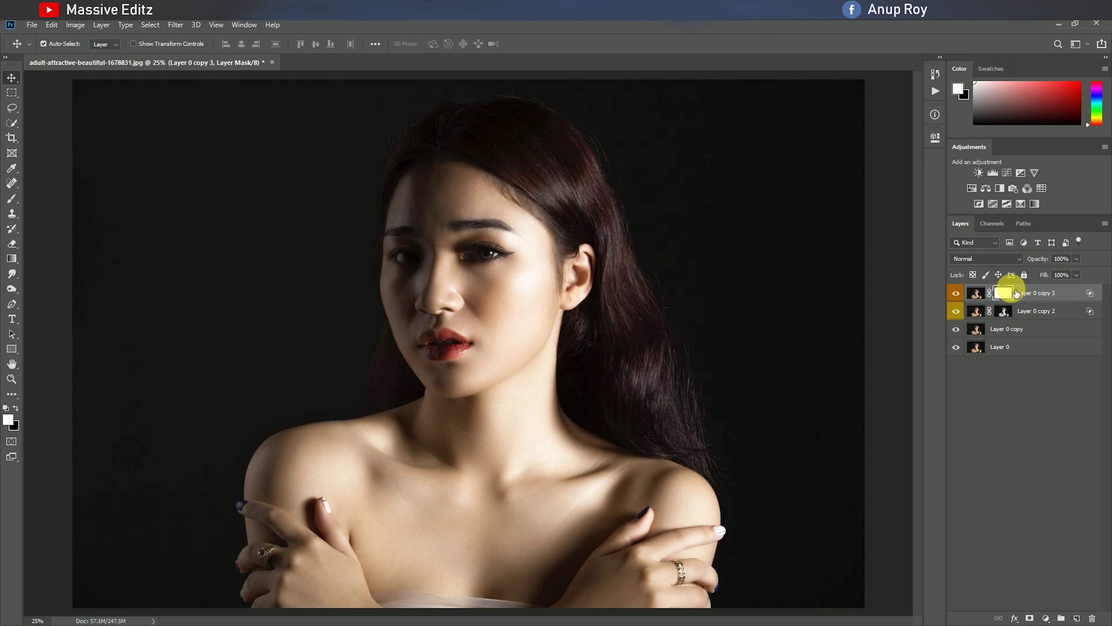
click(76, 24)
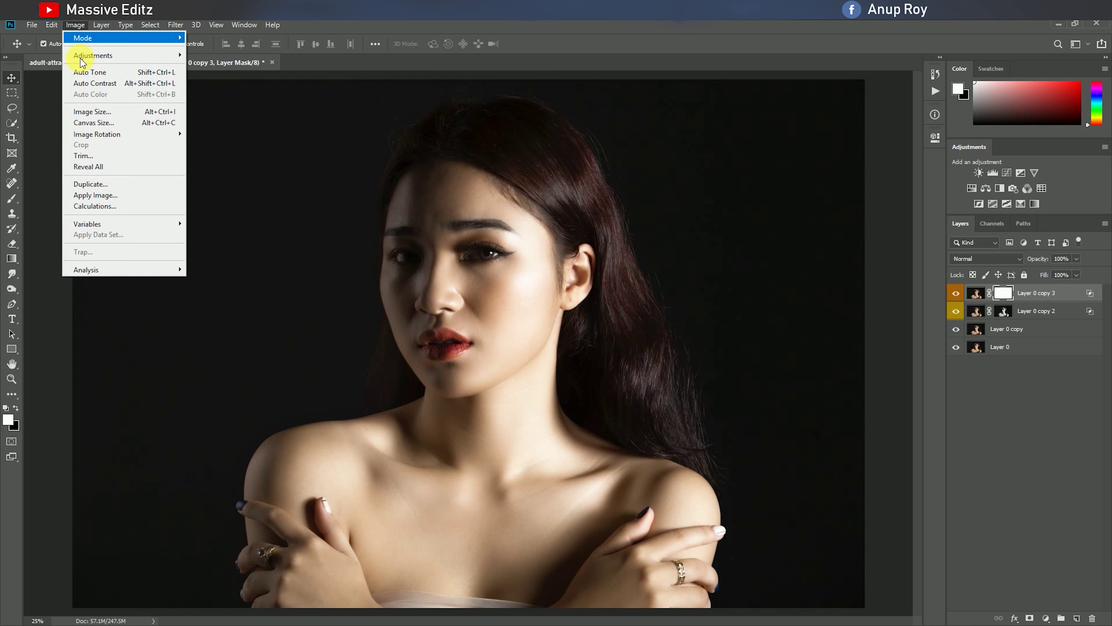
click(105, 195)
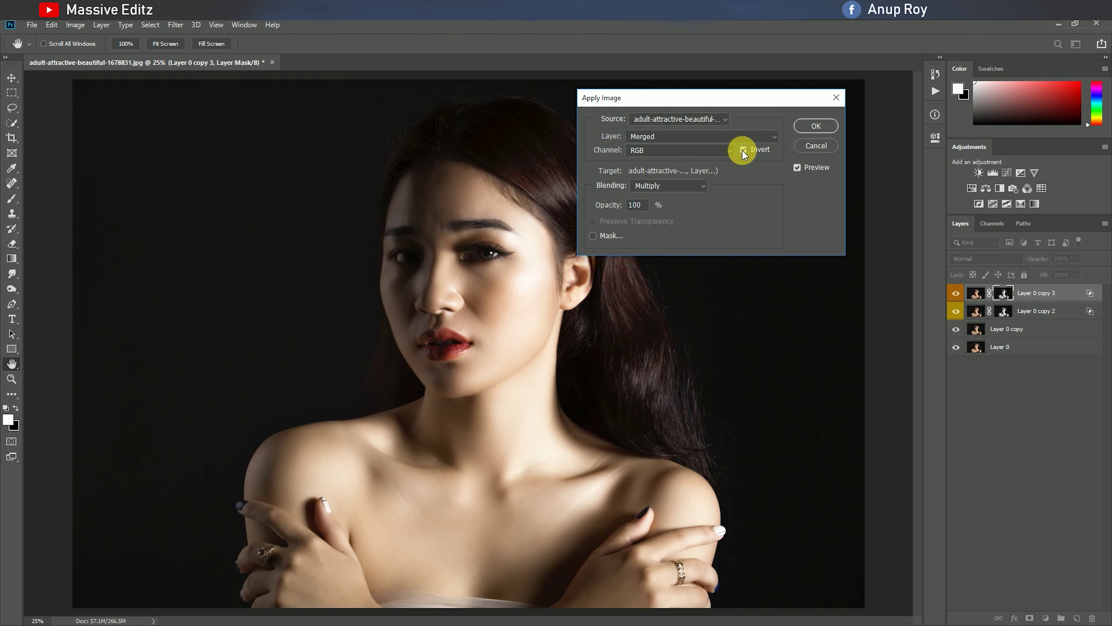
click(814, 126)
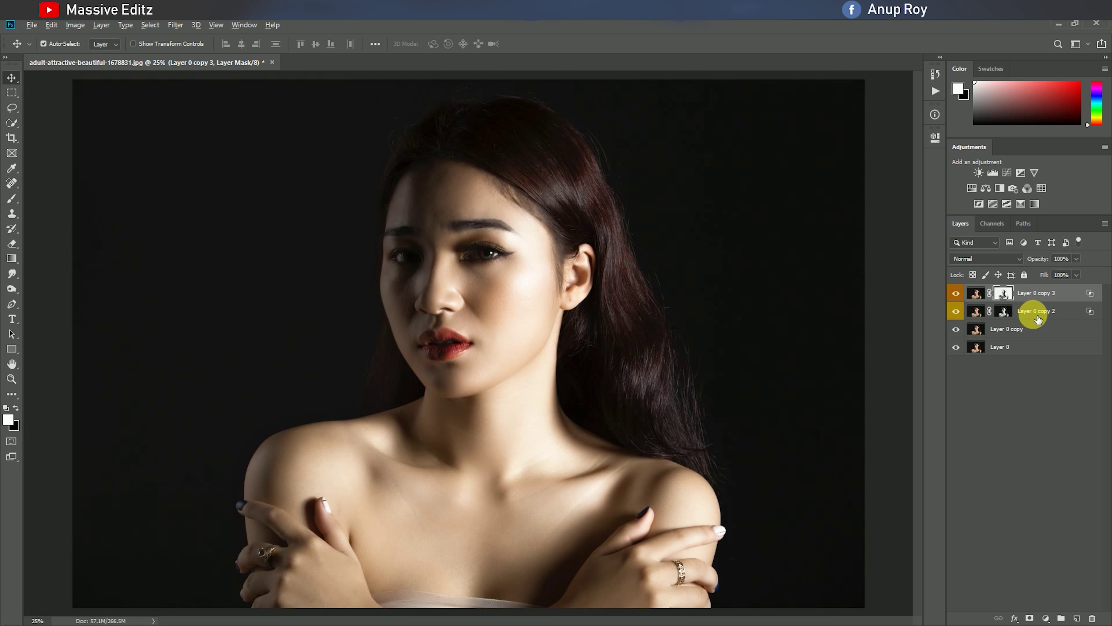
- Group copy 2 and copy 3 as Group 1, mask it with the inverted image, and compare before/after
click(1036, 313)
shift+click(1050, 297)
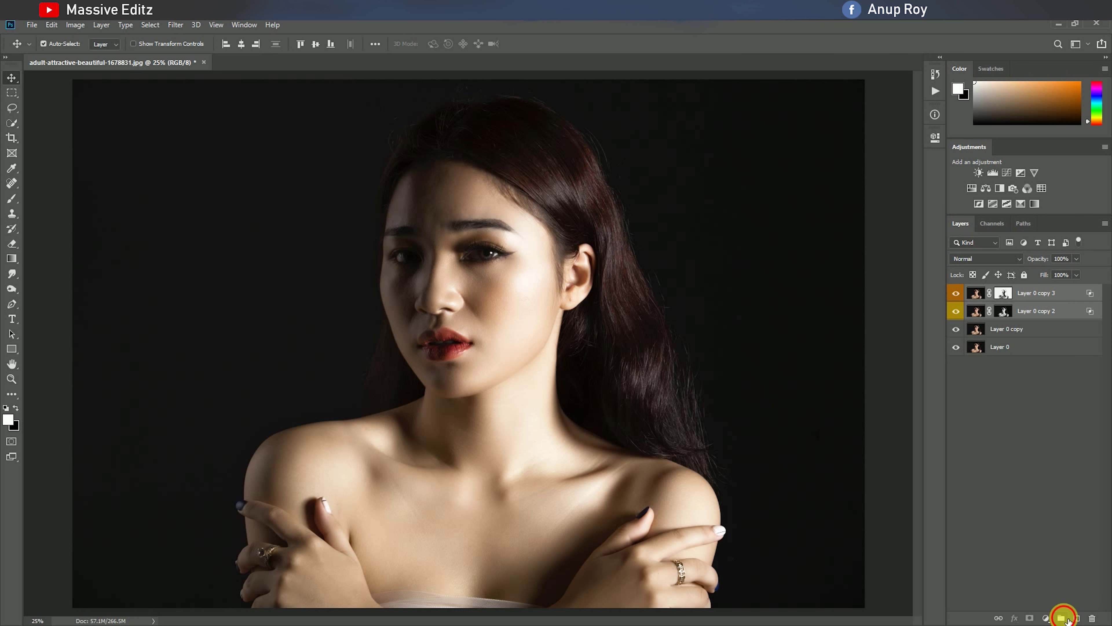
click(1064, 618)
click(1030, 618)
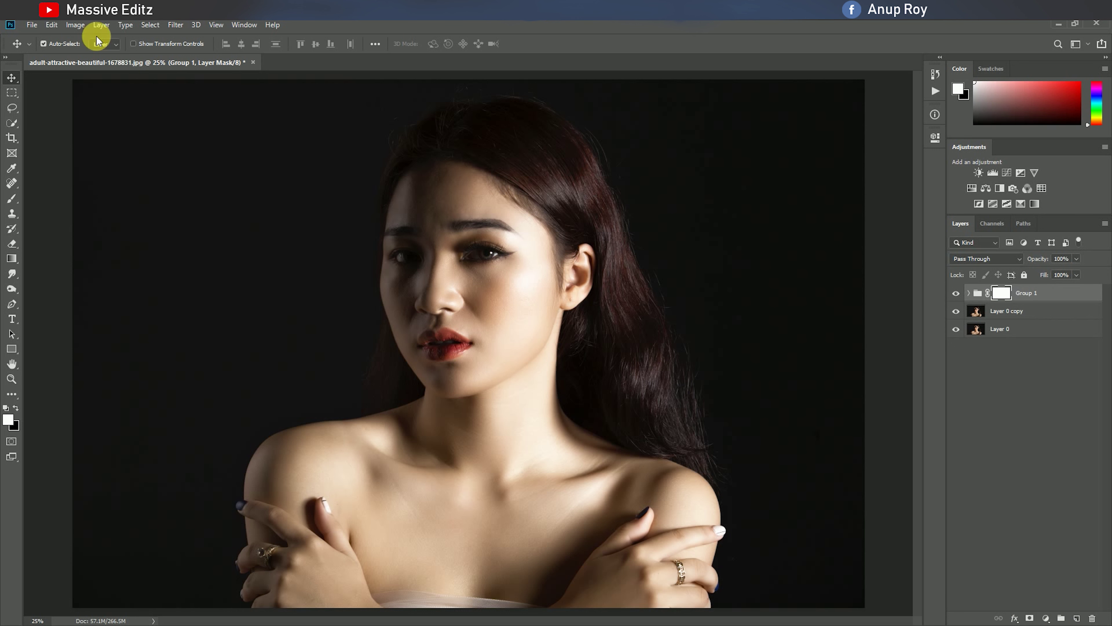
click(75, 25)
click(112, 193)
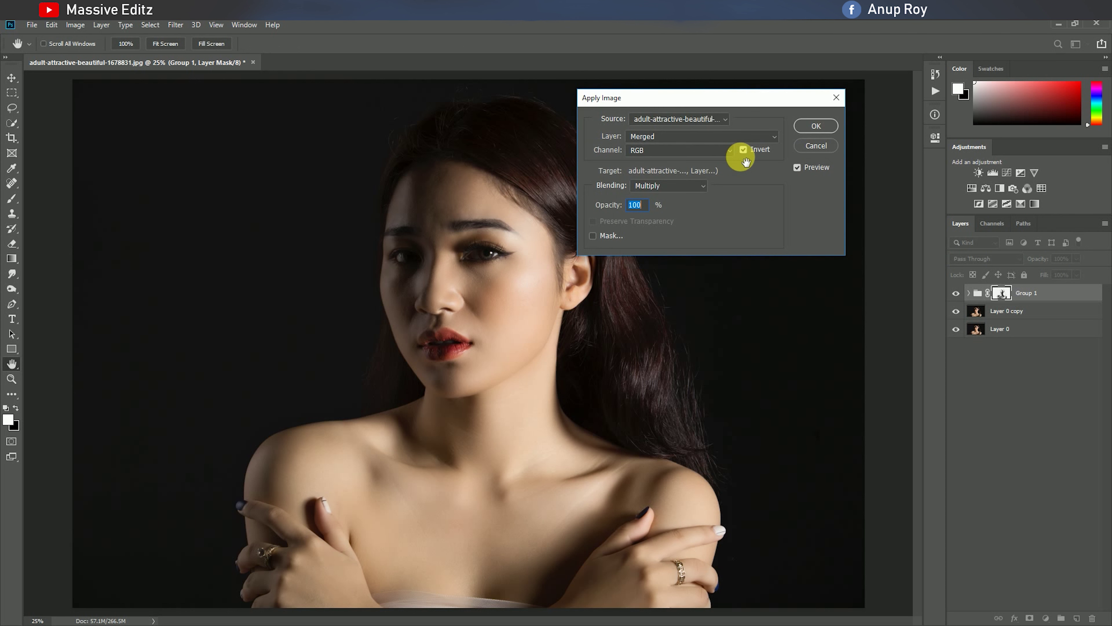
click(815, 126)
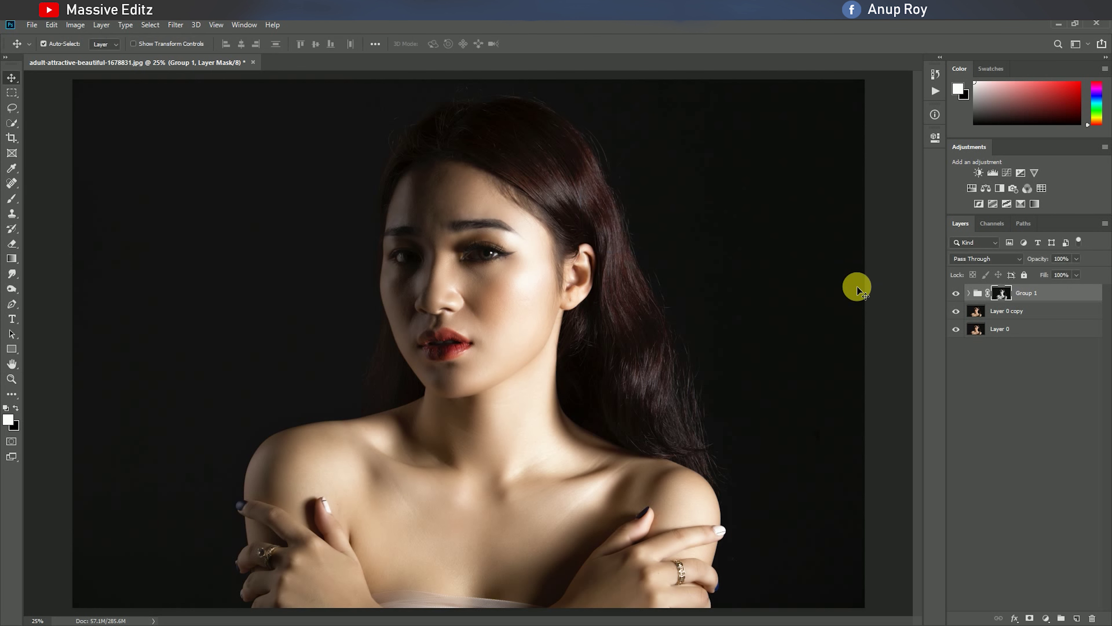
click(956, 310)
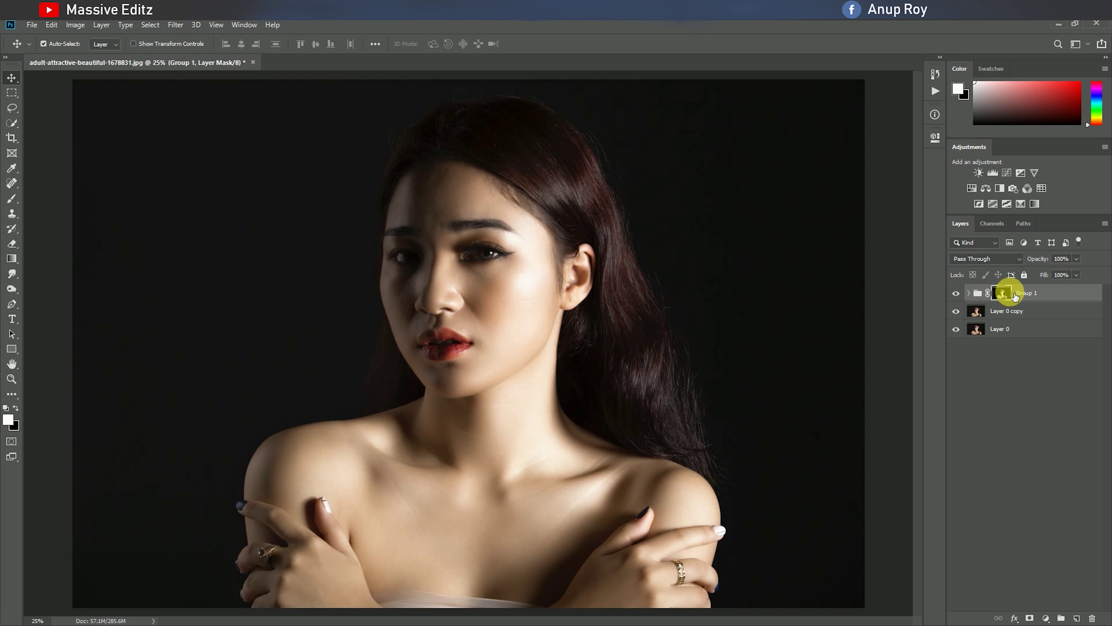
click(1026, 319)
click(1049, 298)
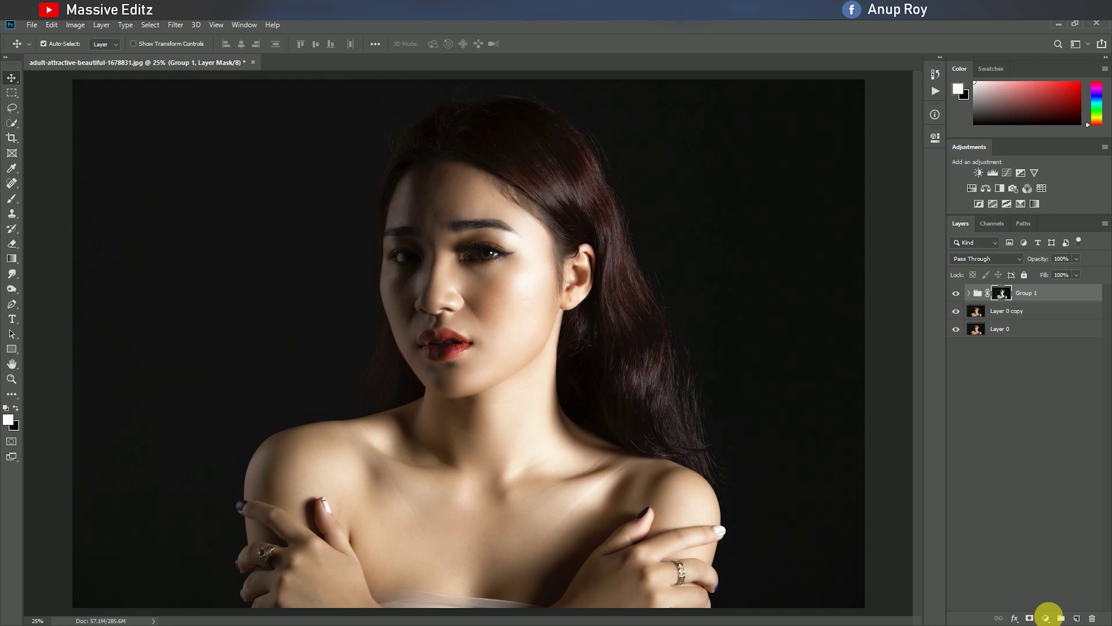
- Add a Brightness/Contrast adjustment layer with Brightness 10 and Contrast 21
click(1046, 618)
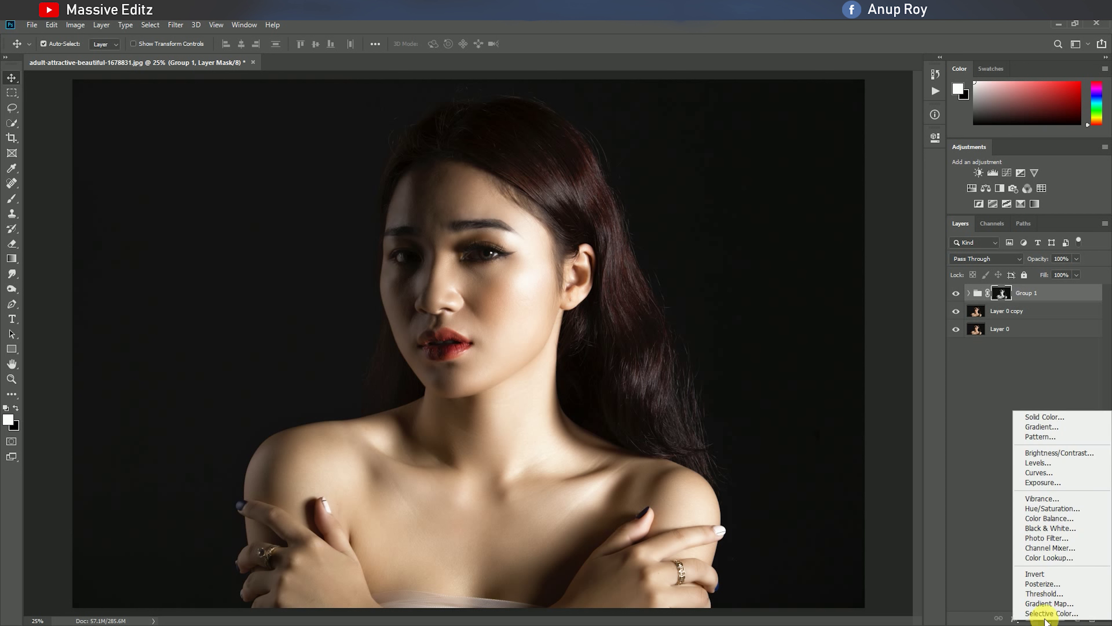
click(1060, 451)
mouse_move(835, 202)
mouse_down()
mouse_move(815, 226)
mouse_move(850, 232)
mouse_up()
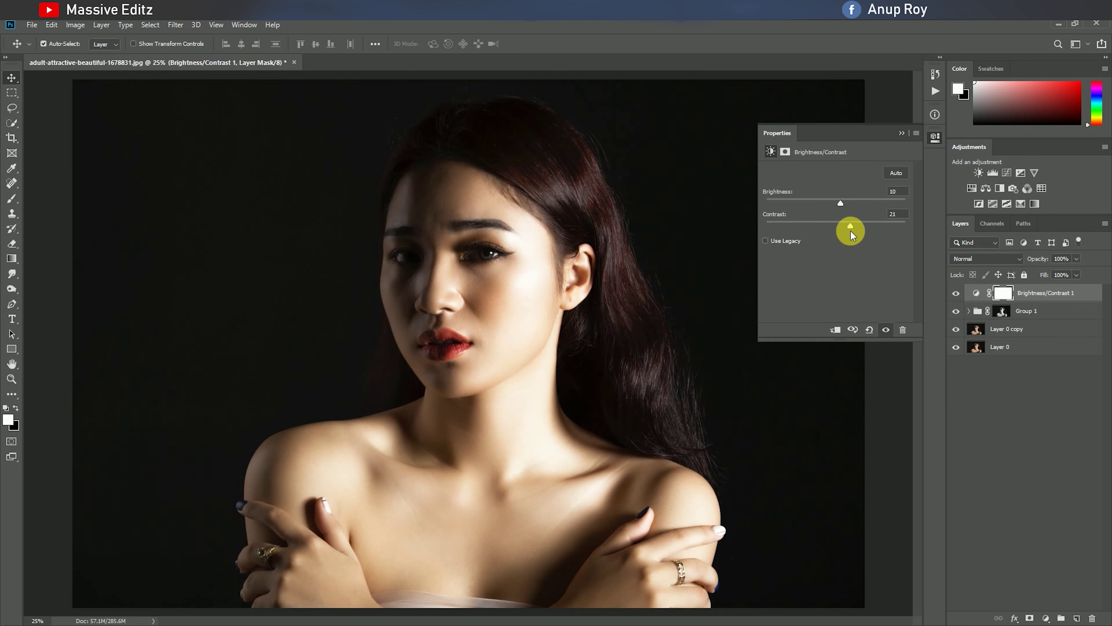
- Stamp all visible layers into a new Layer 1 and open it in Camera Raw
click(902, 133)
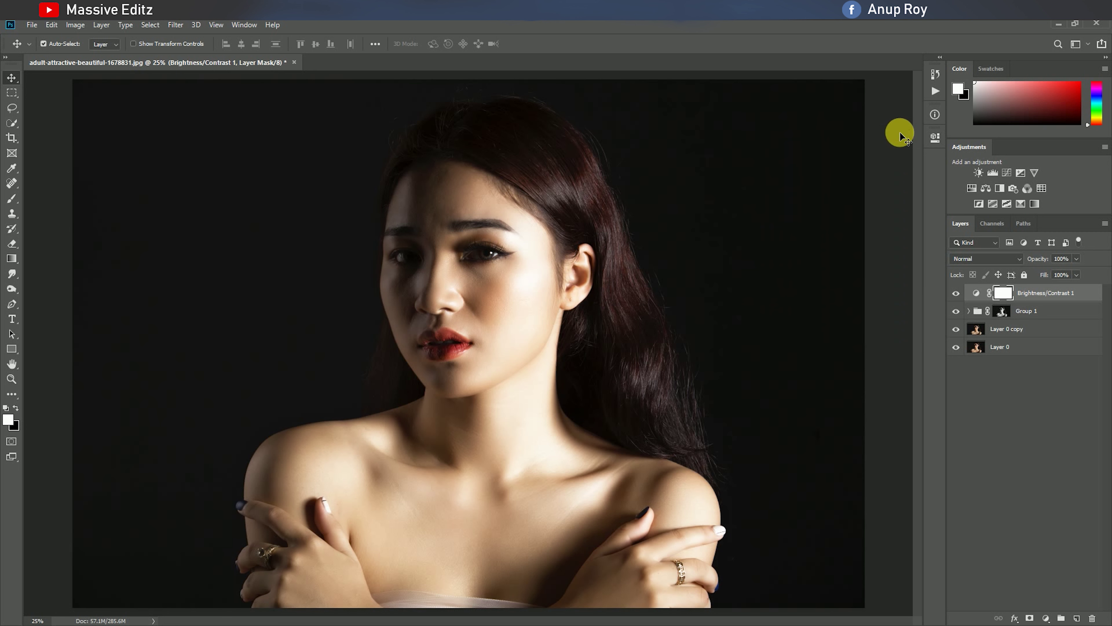
key(ctrl+alt+shift+e)
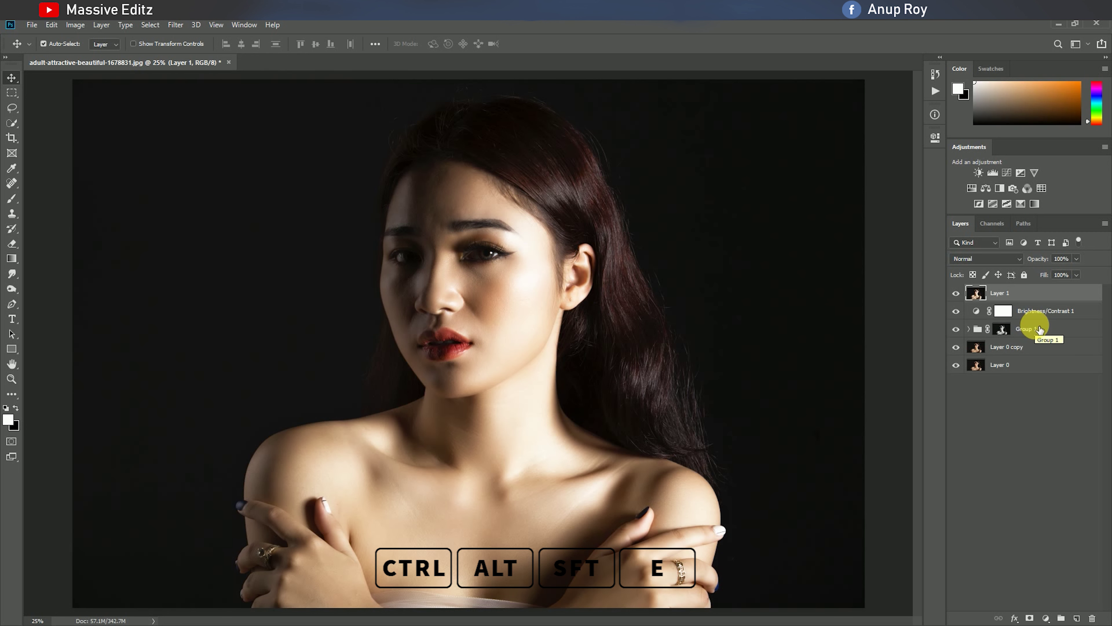
click(175, 25)
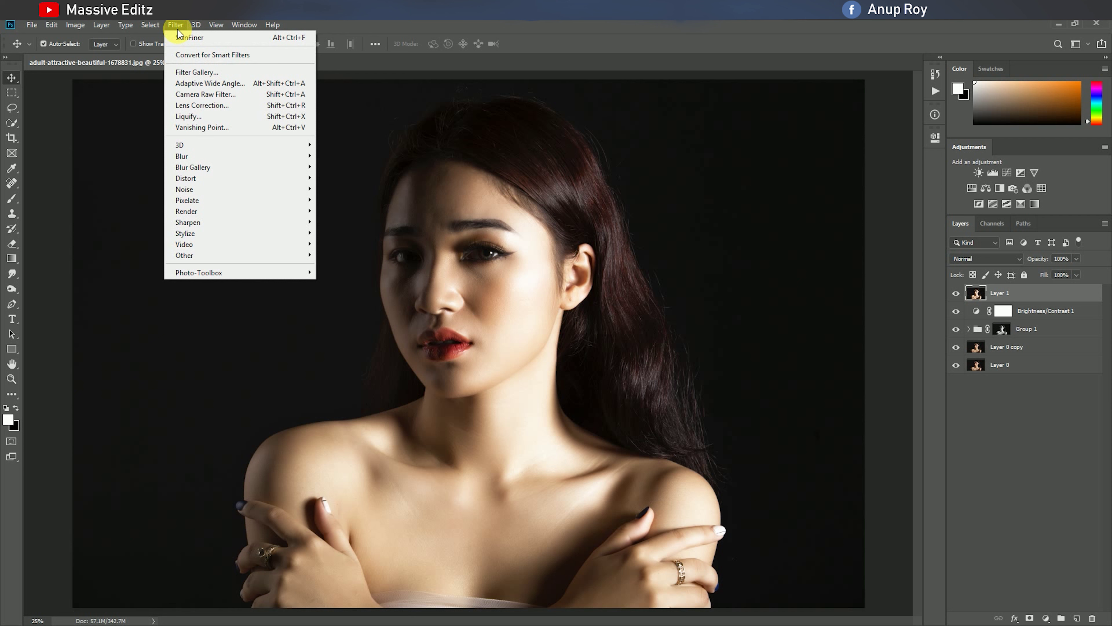
click(206, 94)
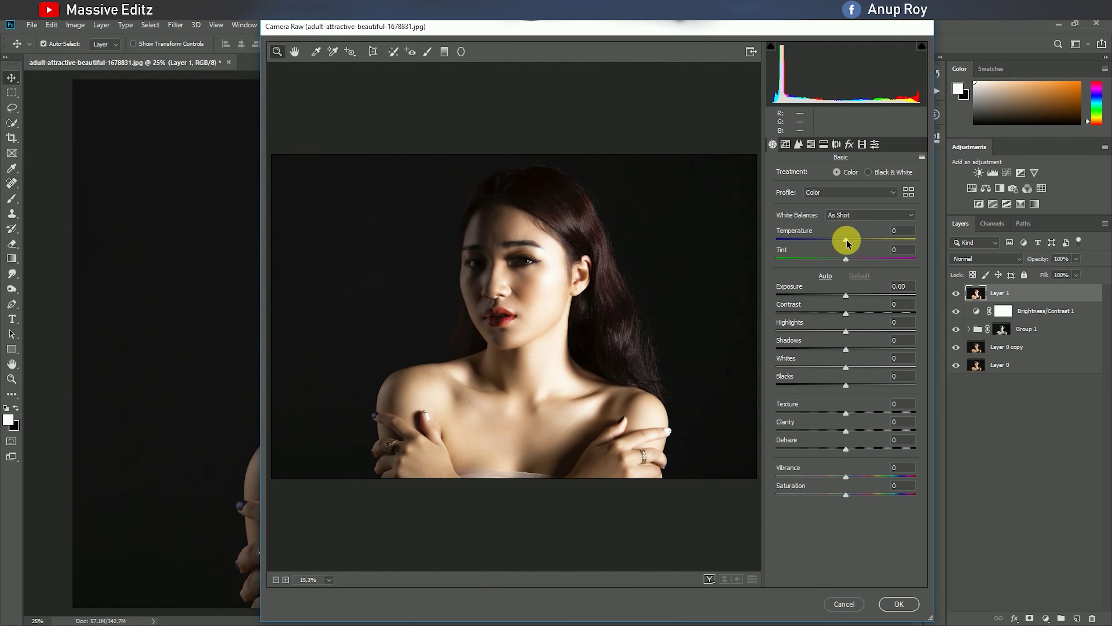
- Set Temperature -8, Exposure +0.25, Highlights -25, Dehaze -5 and Vibrance -18
drag(847, 240, 836, 245)
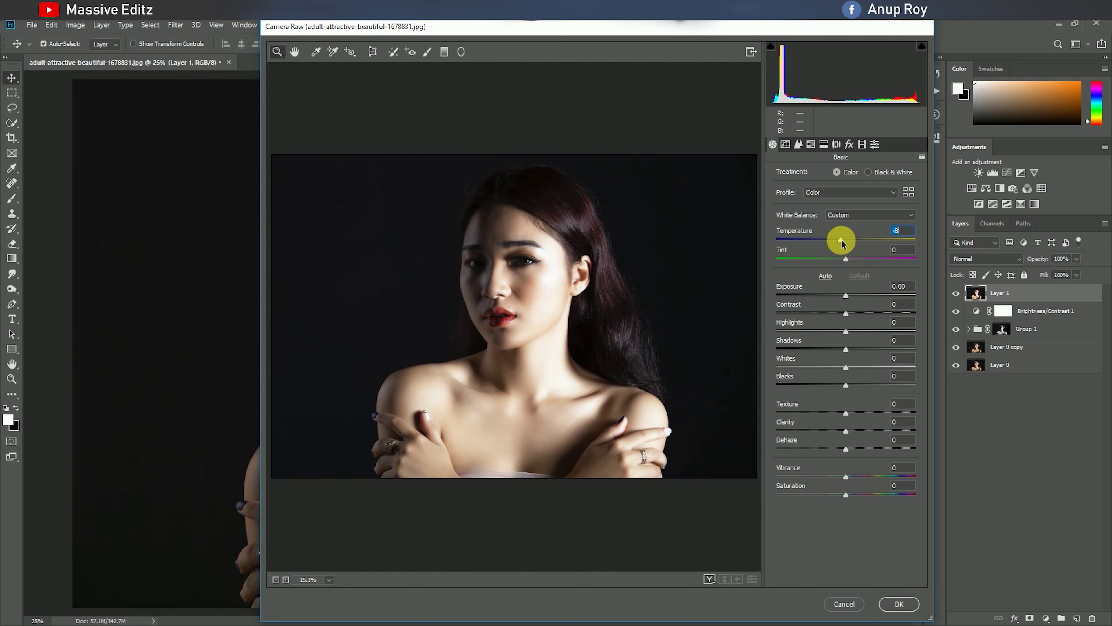
drag(846, 296, 851, 301)
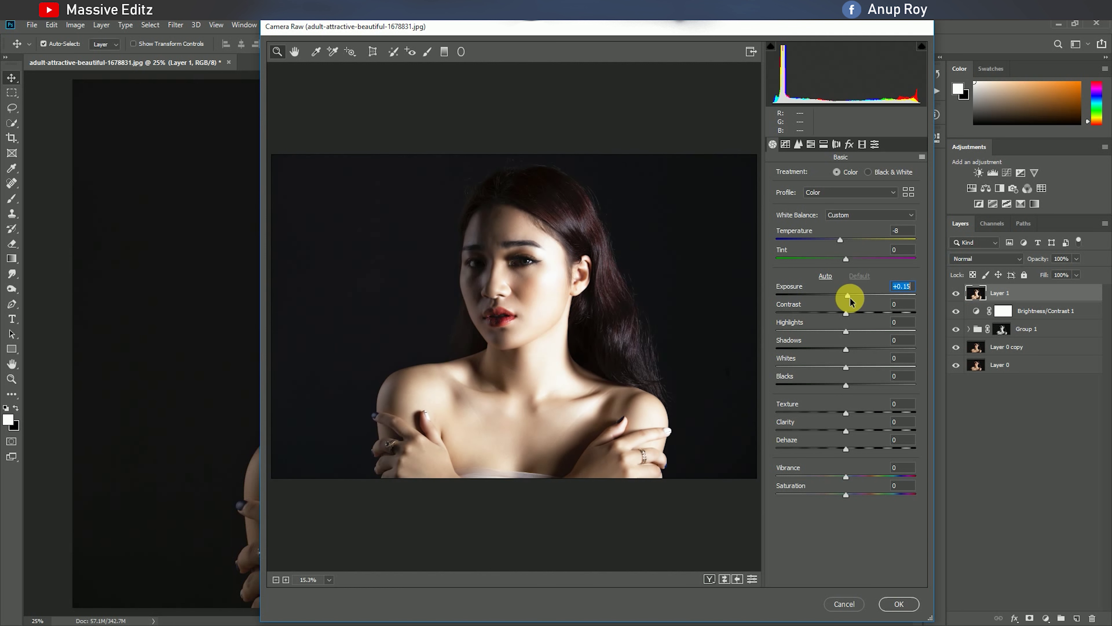
click(846, 314)
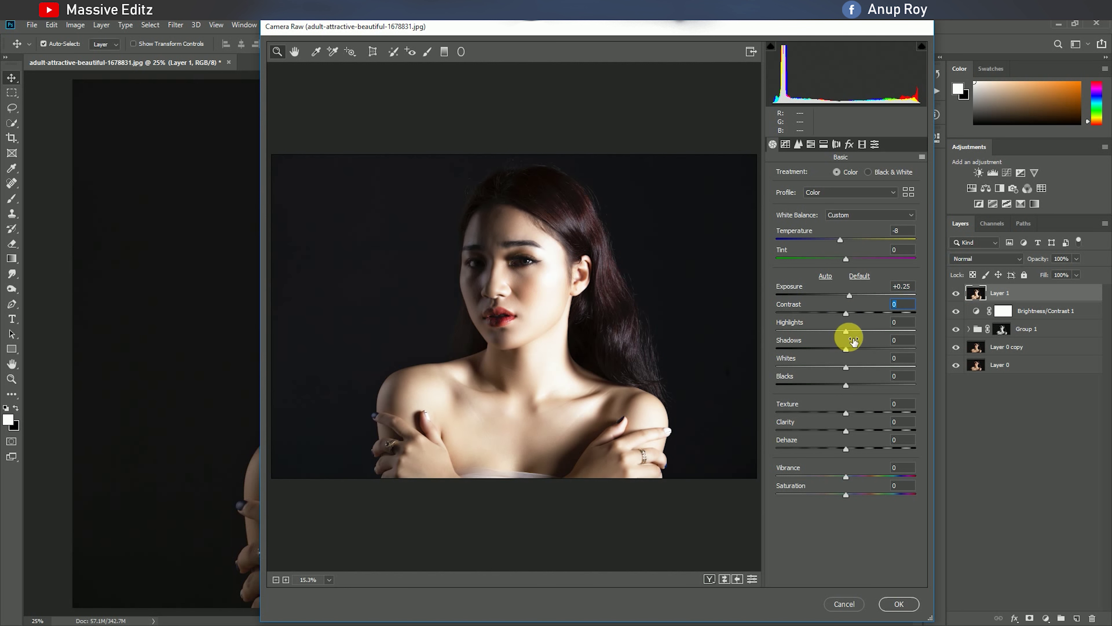
mouse_move(846, 331)
mouse_down()
mouse_move(833, 341)
mouse_move(868, 350)
mouse_up()
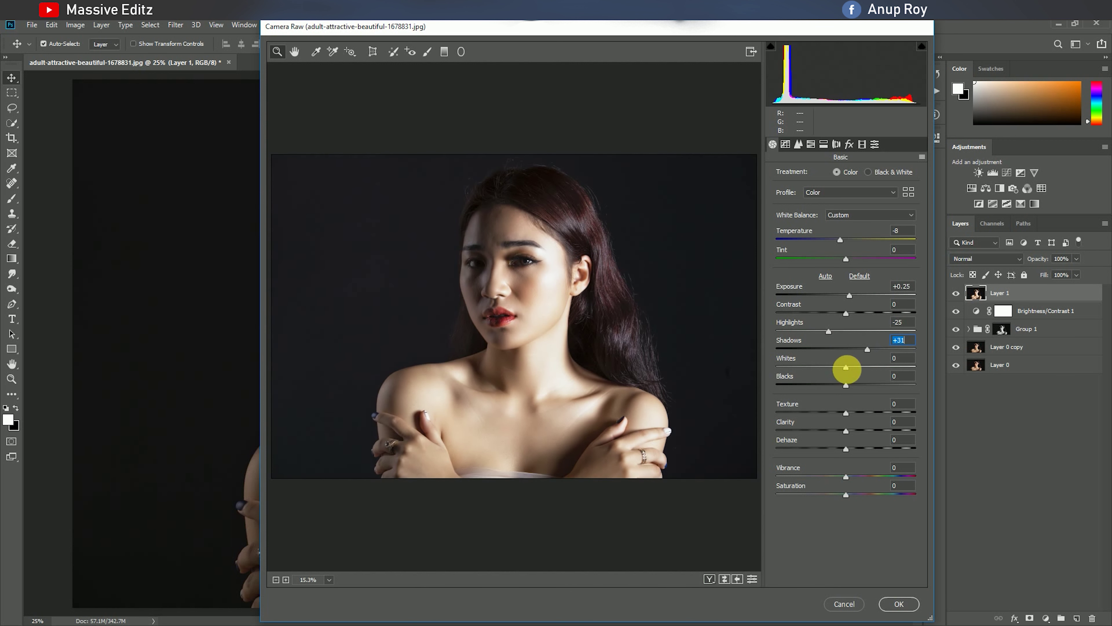
drag(845, 450, 837, 455)
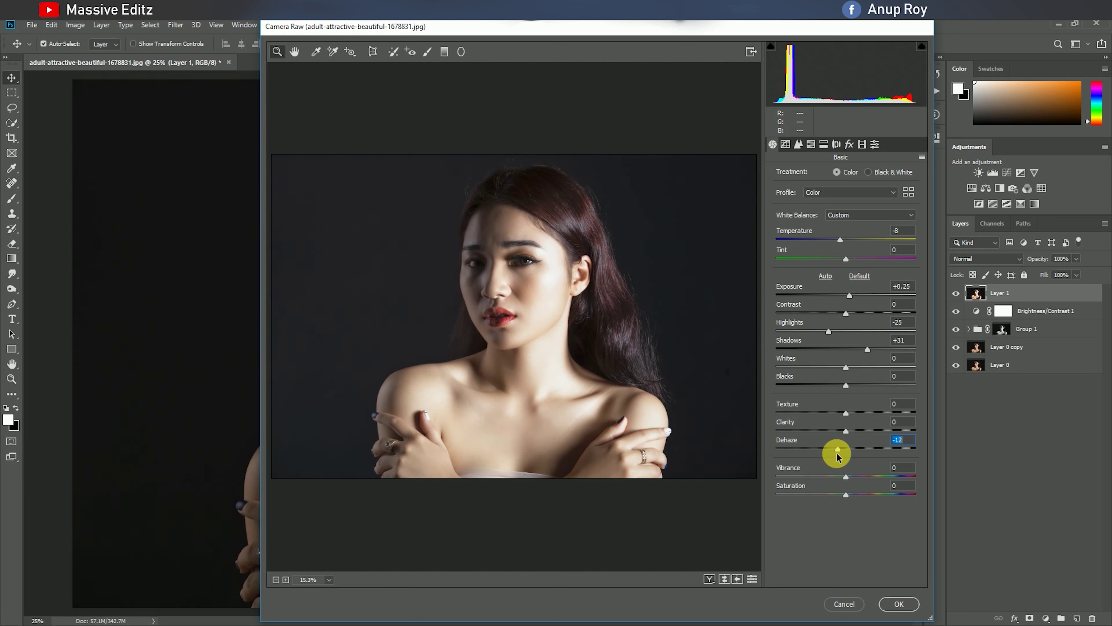
click(846, 478)
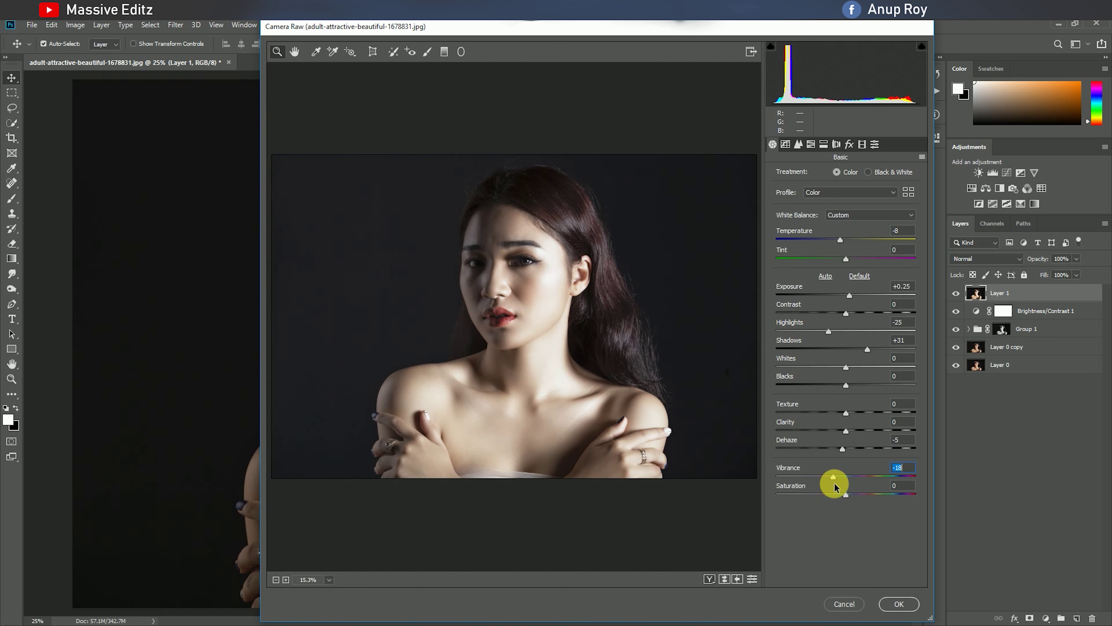
- Add a midpoint to the Red point curve and reshape the Green curve with its black point at zero
click(786, 144)
click(815, 214)
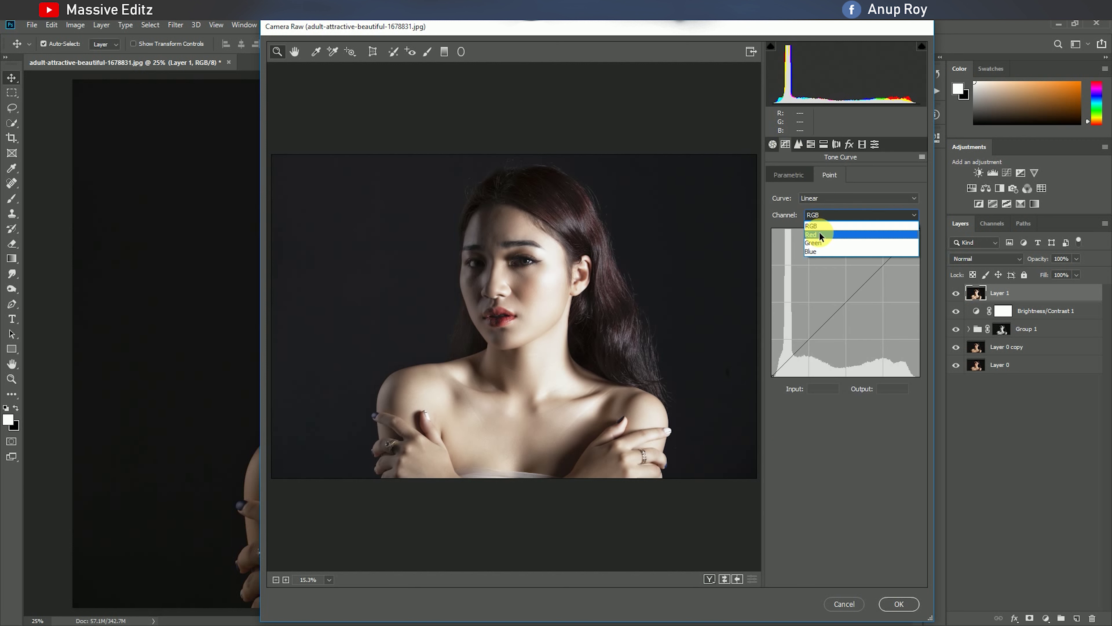
click(850, 298)
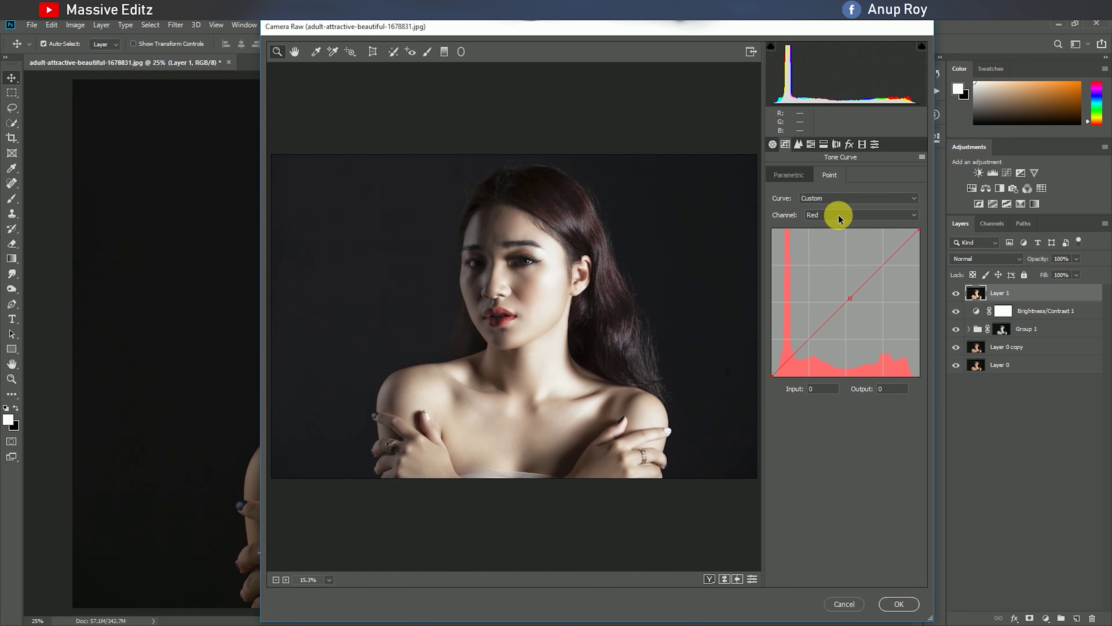
click(839, 214)
click(837, 239)
click(851, 301)
drag(857, 305, 856, 303)
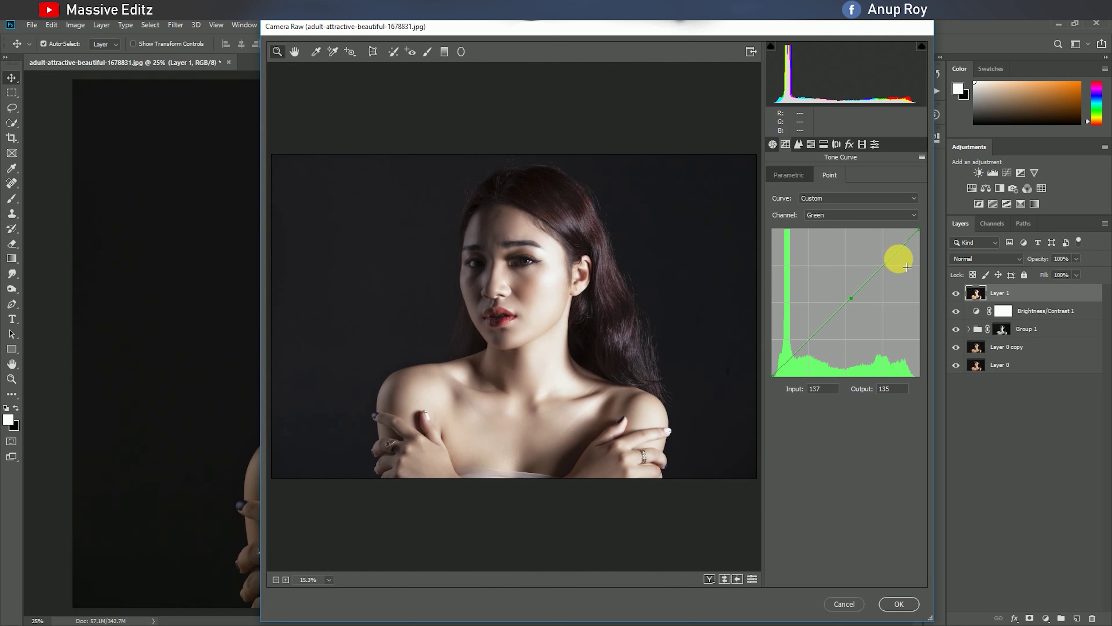
drag(902, 257, 900, 259)
drag(778, 382, 776, 386)
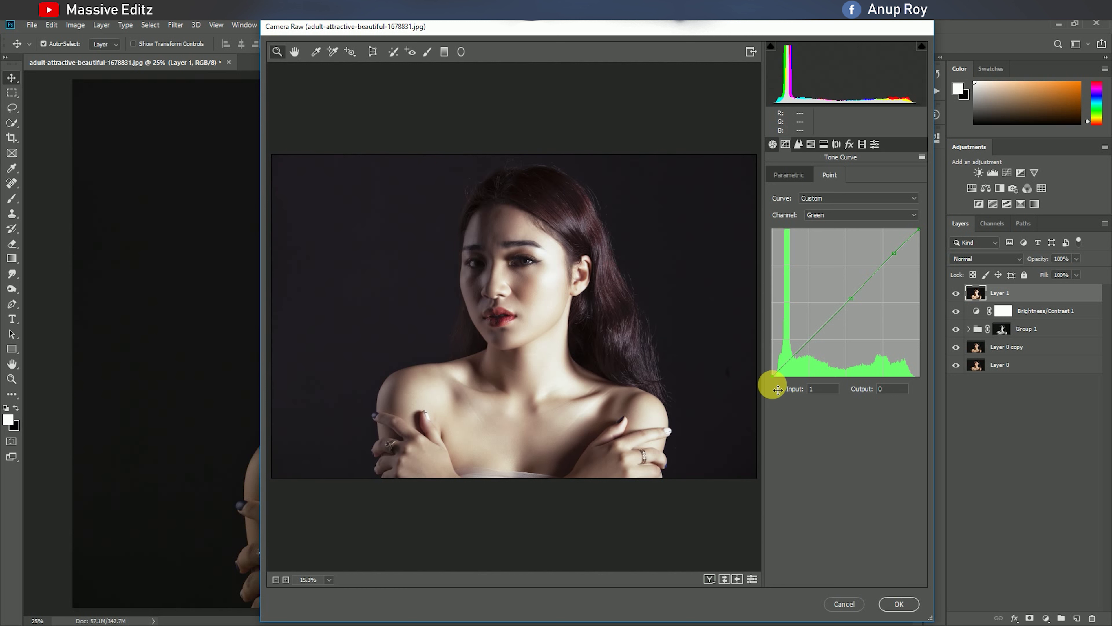
- Reshape the Blue point curve, lifting its shadows for a cool tint
click(825, 215)
click(819, 249)
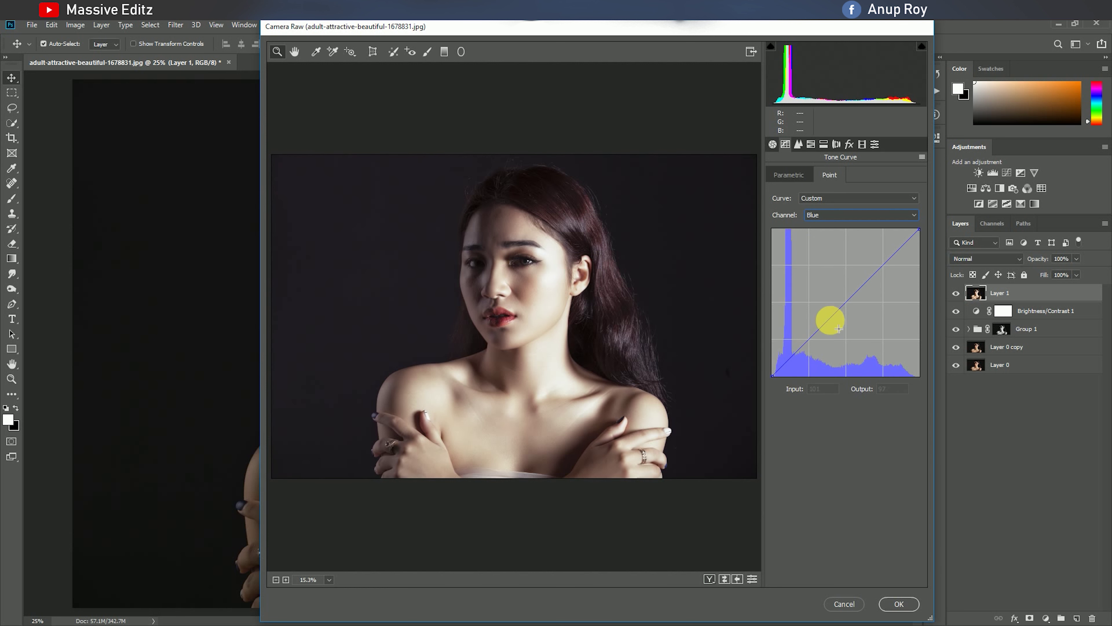
click(833, 316)
drag(773, 375, 764, 374)
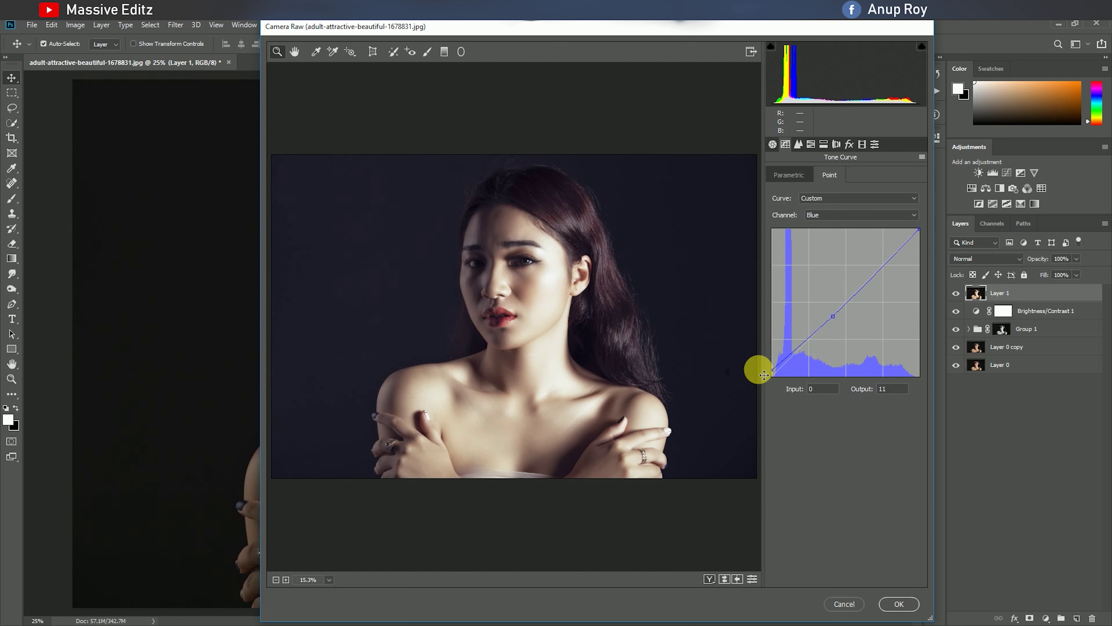
click(792, 353)
click(798, 145)
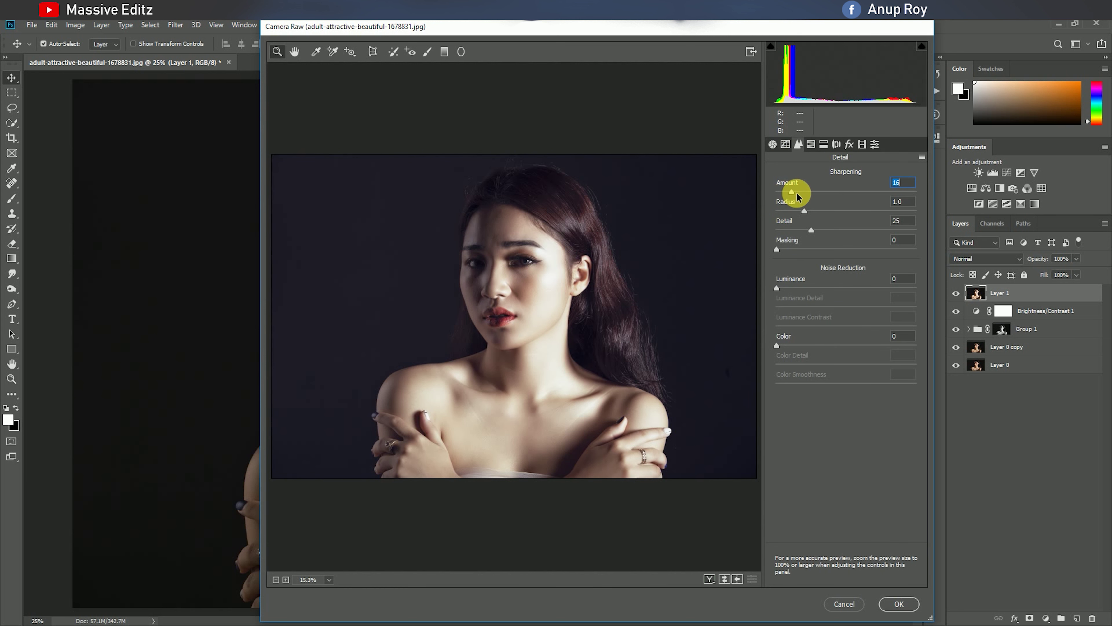
- Set sharpening Amount 29 and Luminance noise reduction 39, and desaturate the oranges
drag(793, 200, 799, 201)
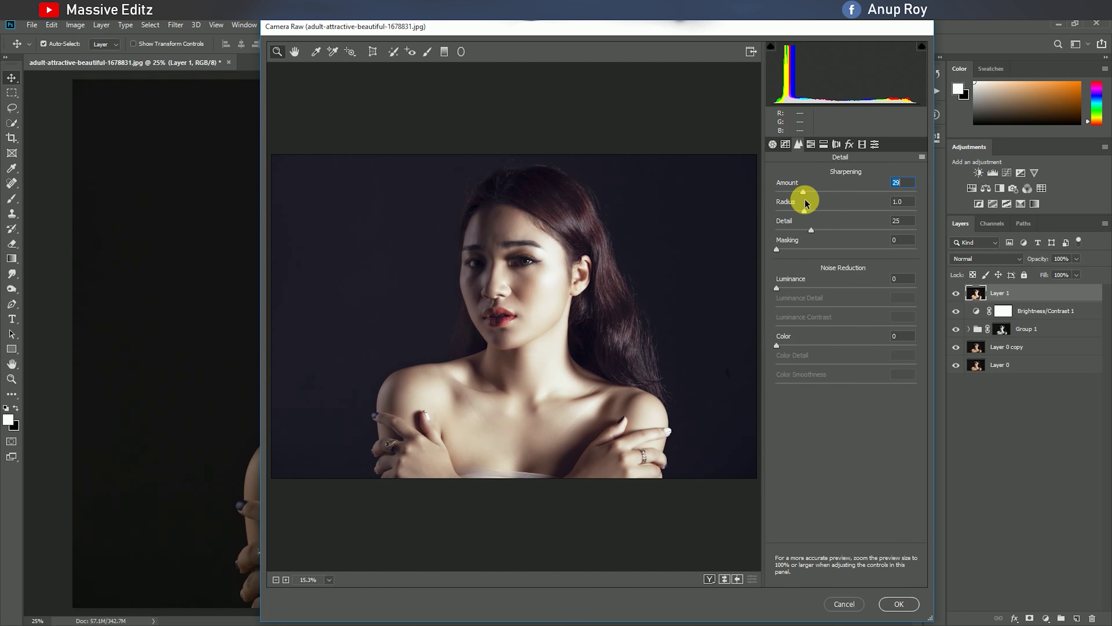
drag(776, 288, 831, 293)
key(ctrl+alt+4)
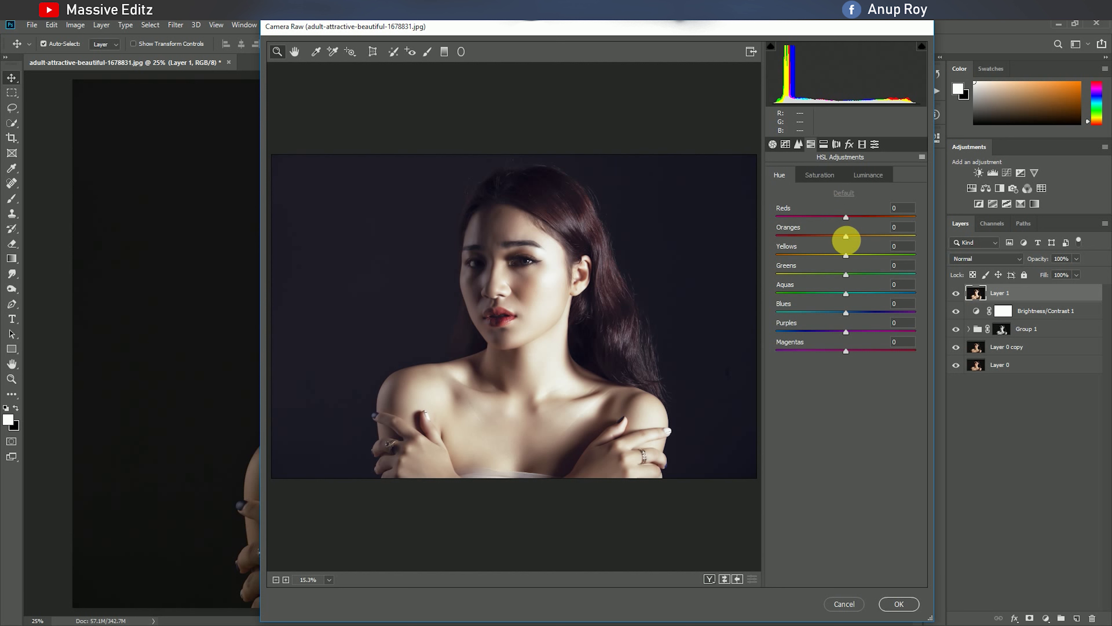
mouse_move(847, 238)
mouse_down()
mouse_move(825, 240)
mouse_move(858, 218)
mouse_up()
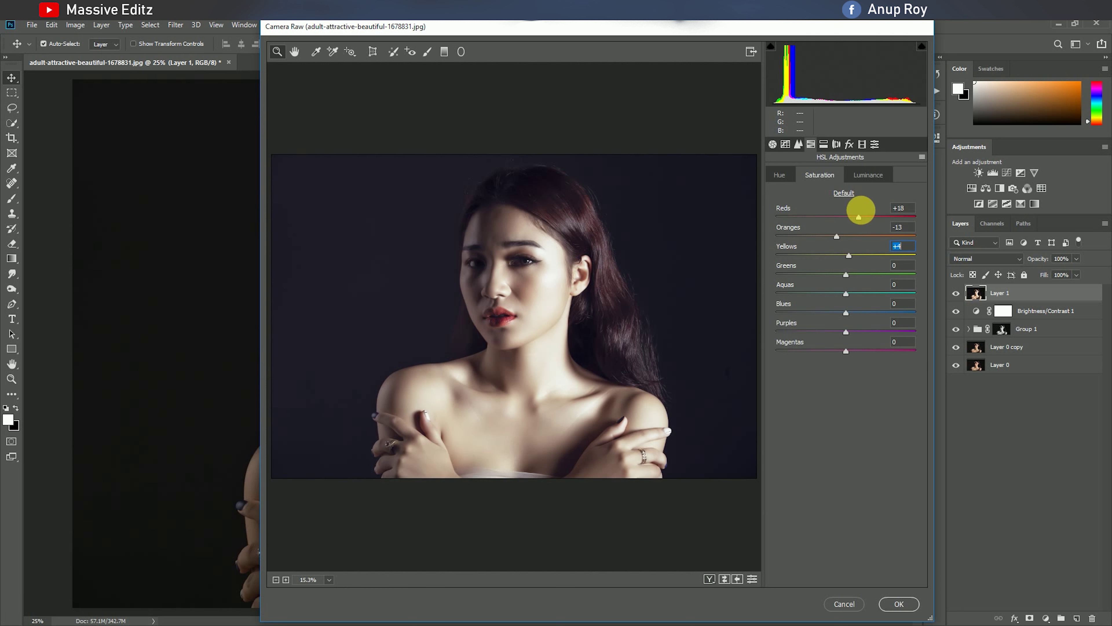
- Split-tone with a warm highlight hue and a shadow hue, and add a dark -28 edge vignette
click(823, 145)
drag(777, 192, 799, 216)
mouse_move(777, 280)
mouse_down()
mouse_move(796, 281)
mouse_move(792, 302)
mouse_up()
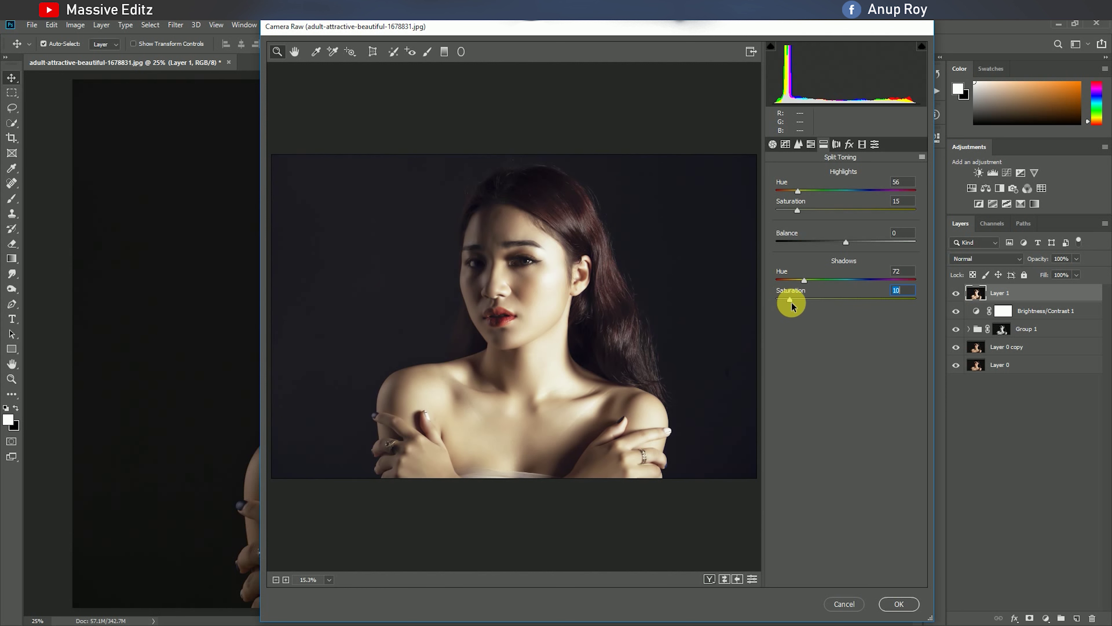
click(849, 145)
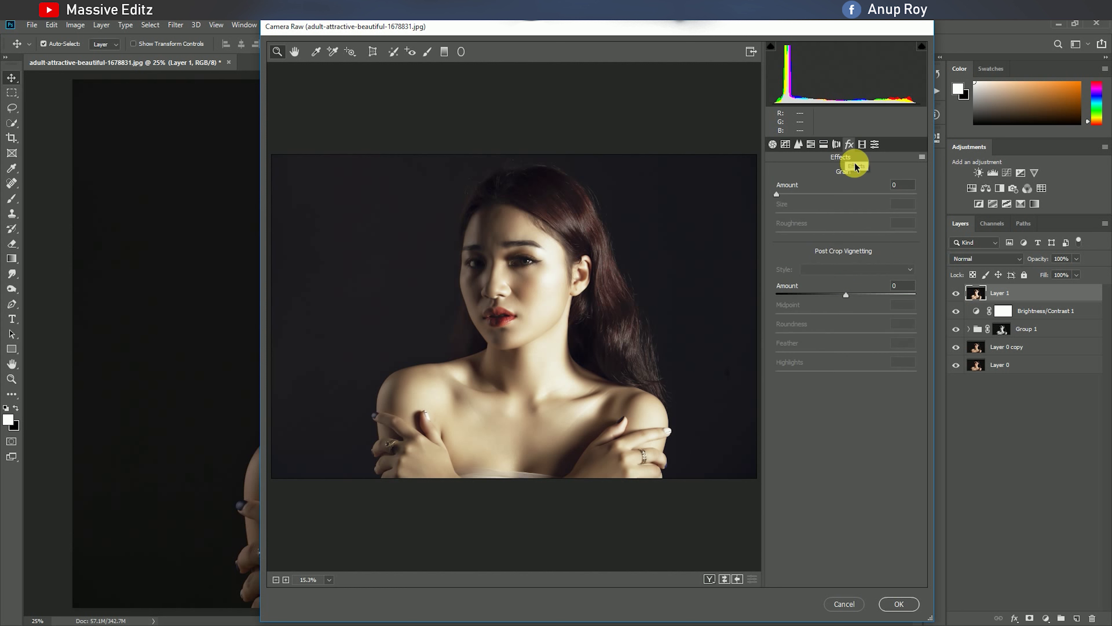
drag(846, 293, 827, 295)
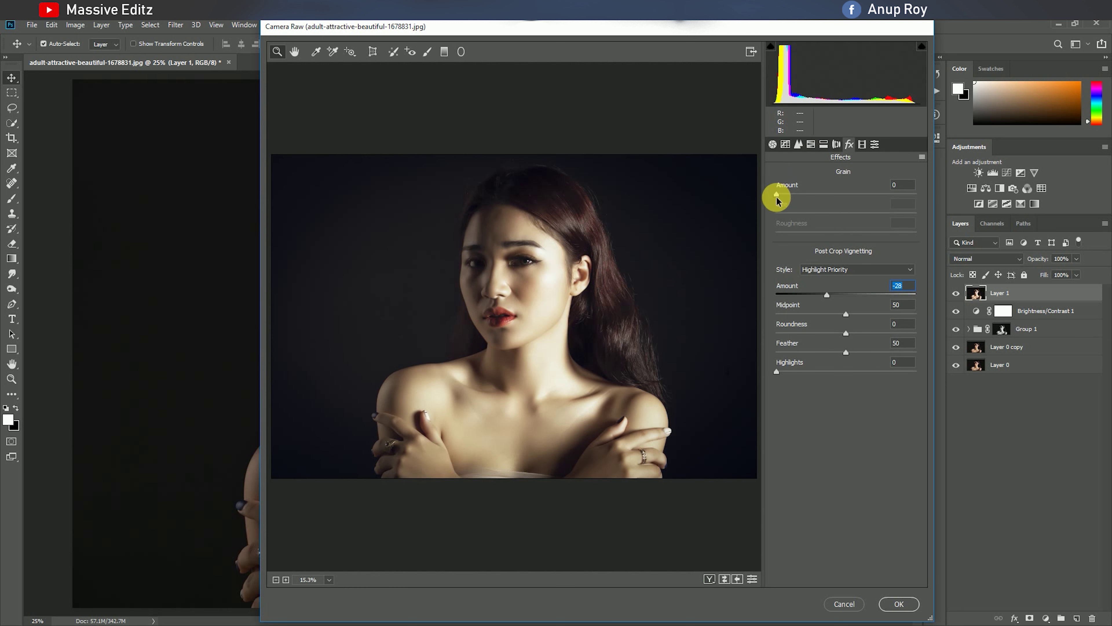
click(785, 145)
click(810, 145)
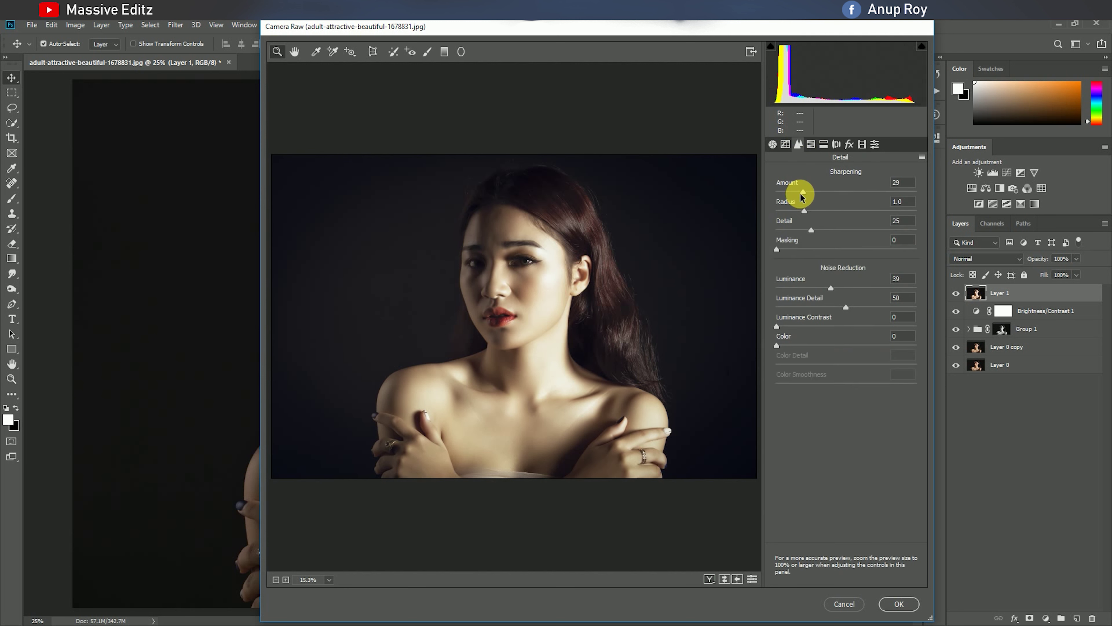
click(849, 144)
drag(826, 294, 823, 294)
- Shift the Reds hue to -33 in the HSL panel
click(810, 144)
drag(846, 217, 823, 217)
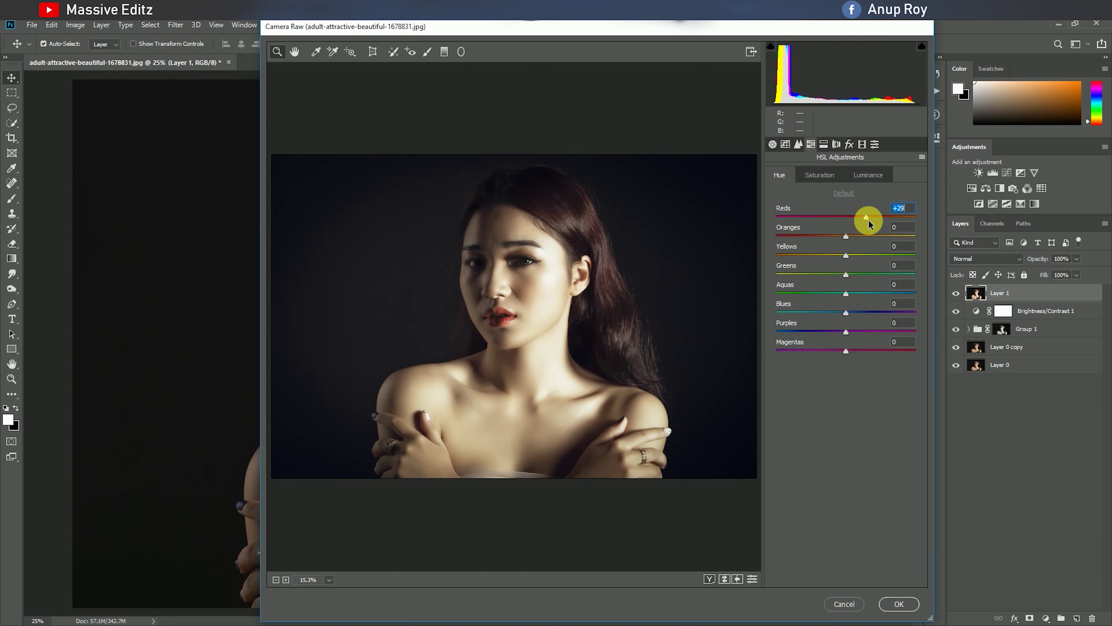
click(820, 174)
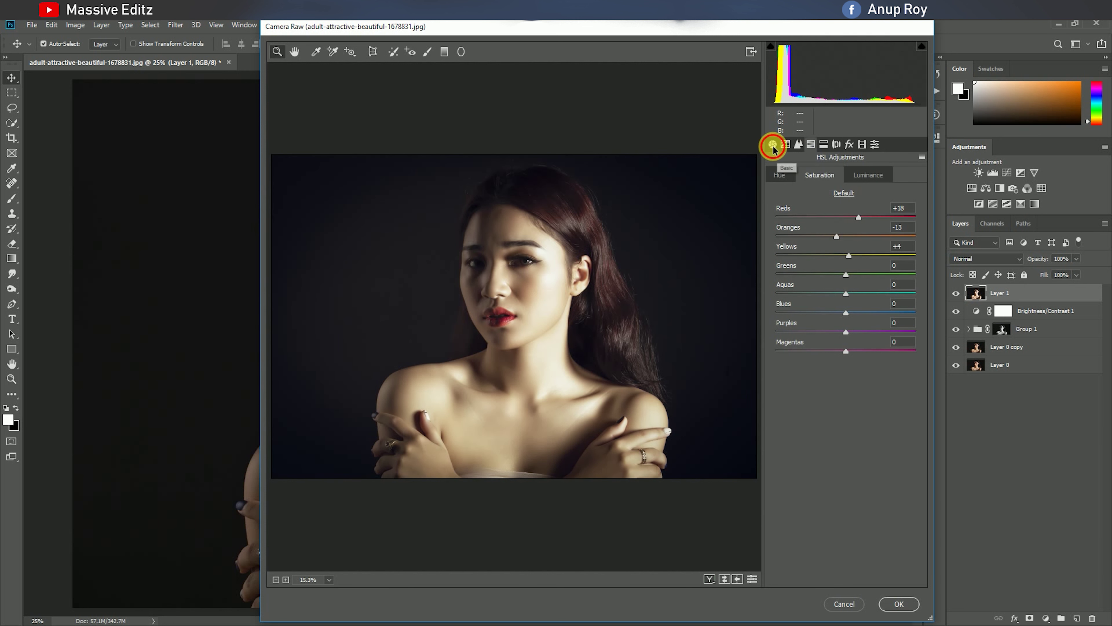
- Draw a radial filter around the woman with outside Temperature +13 and Sharpness +26, and apply Camera Raw
click(460, 51)
mouse_move(466, 189)
mouse_down()
mouse_move(620, 397)
mouse_move(529, 338)
mouse_up()
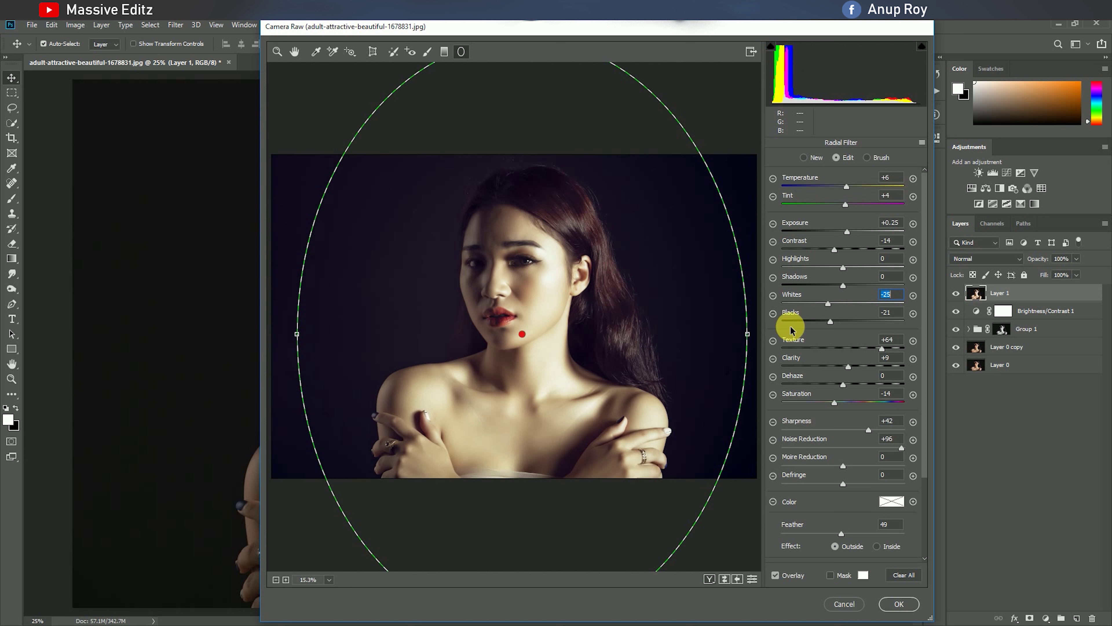
drag(748, 334, 745, 334)
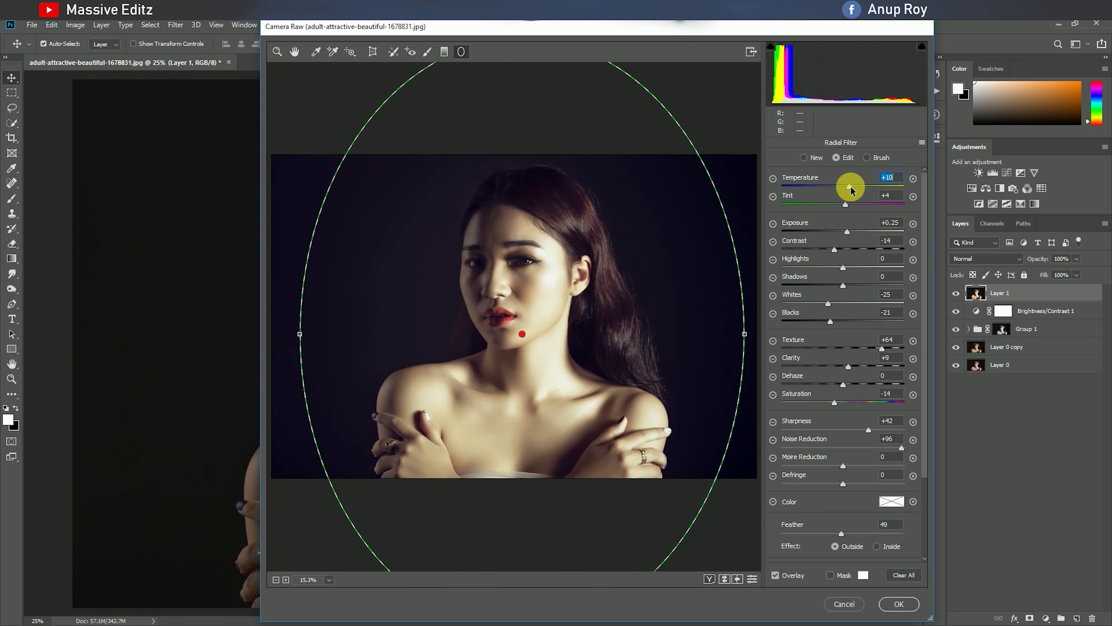
drag(851, 187, 850, 190)
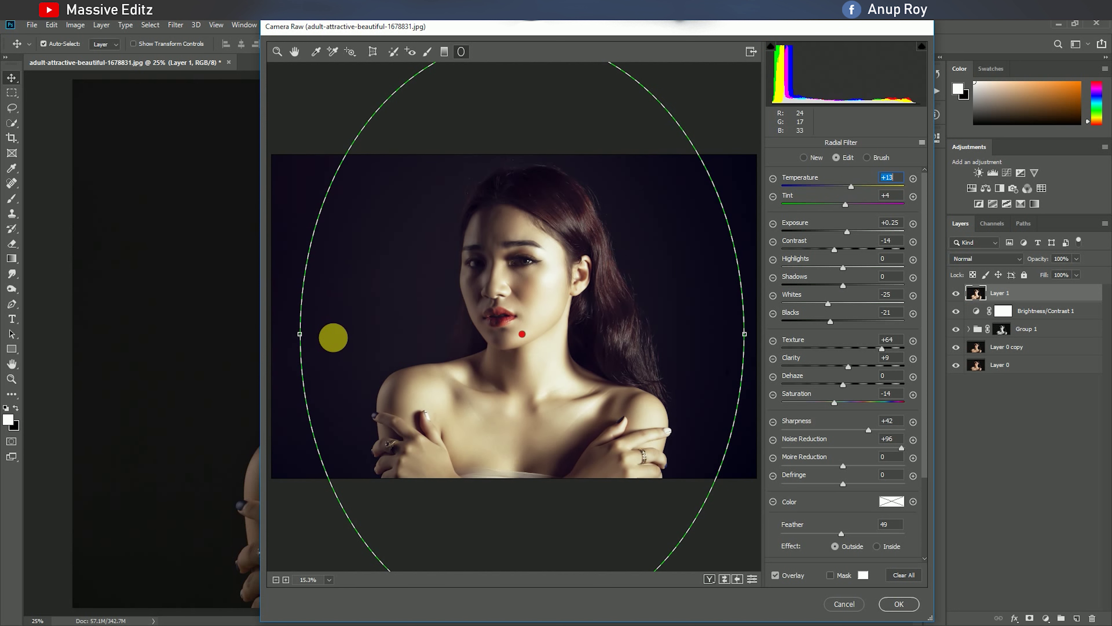
click(861, 431)
drag(862, 431, 858, 431)
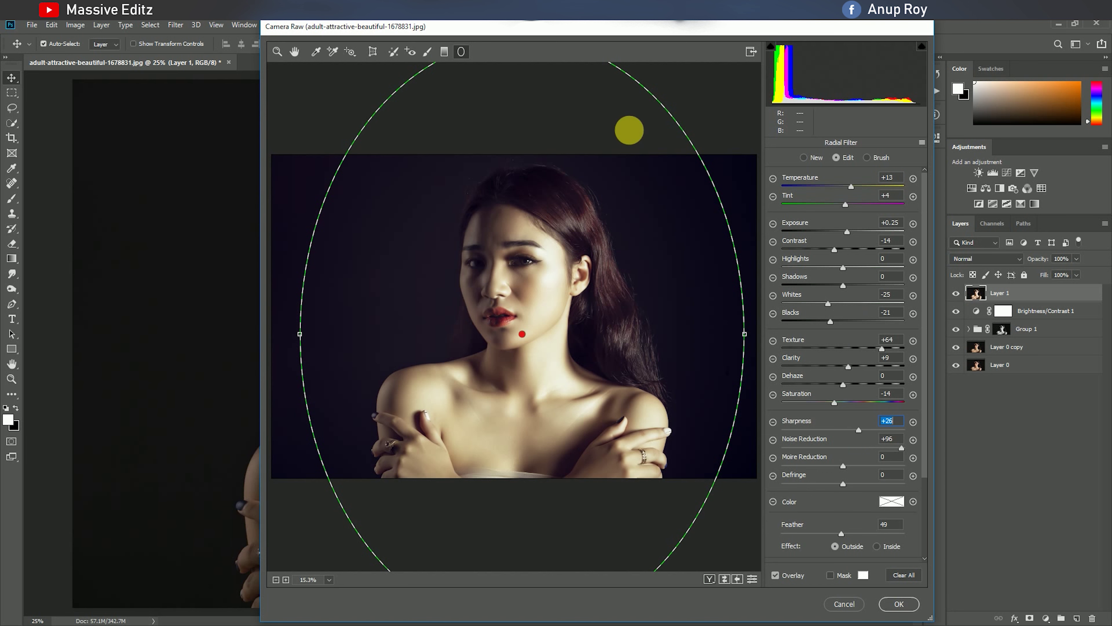
click(892, 604)
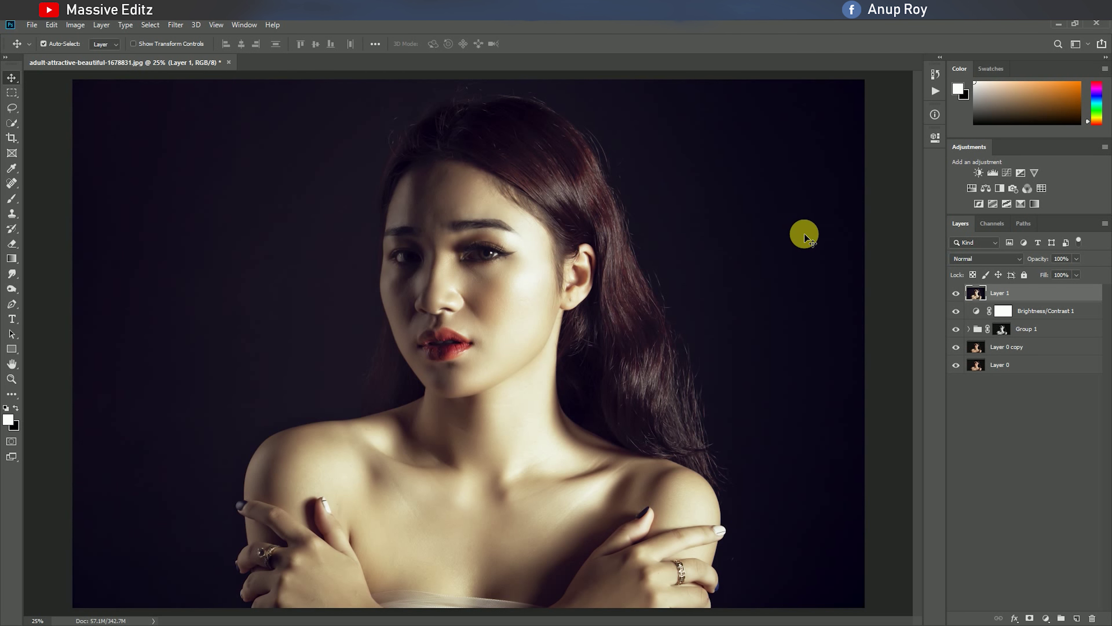
- Reopen the Camera Raw Filter on Layer 1 and set the HSL Reds hue to -39
click(175, 25)
click(211, 94)
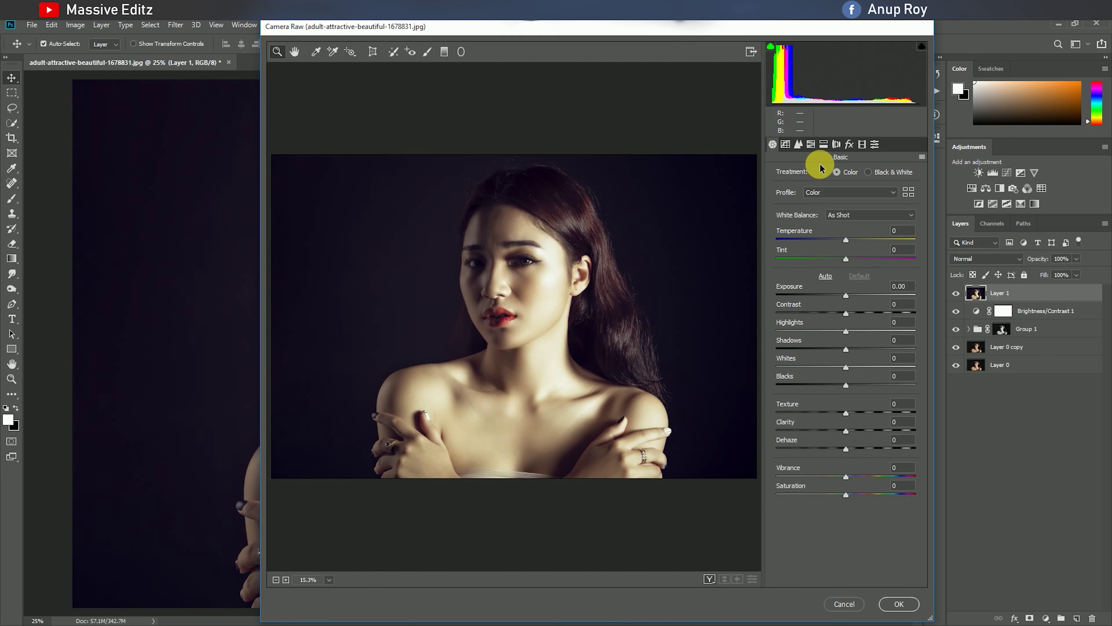
click(810, 145)
click(815, 175)
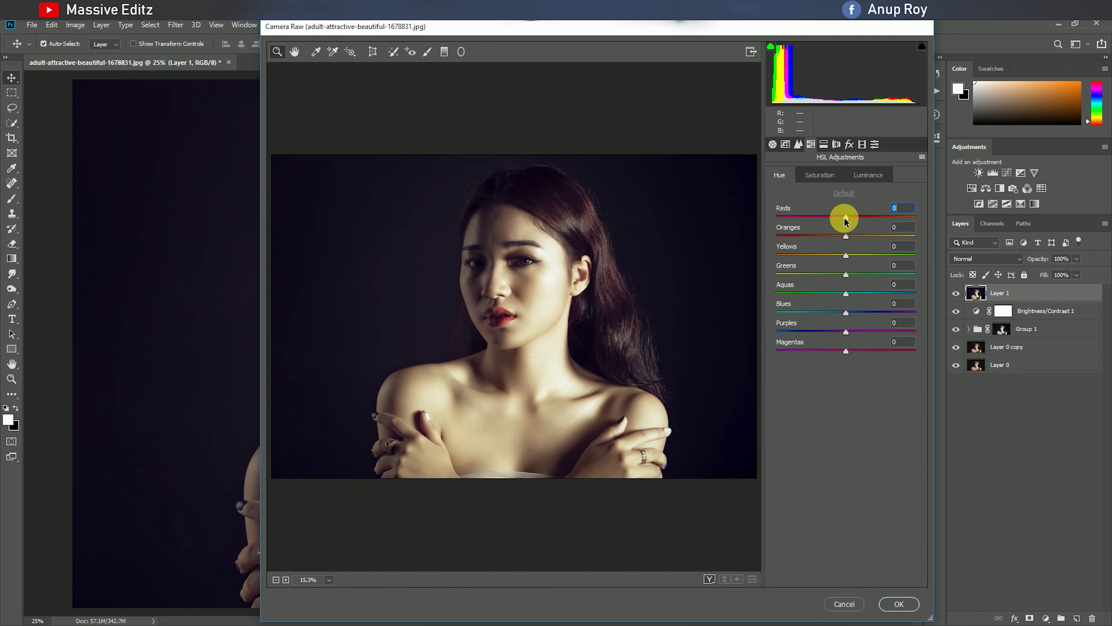
drag(846, 217, 825, 219)
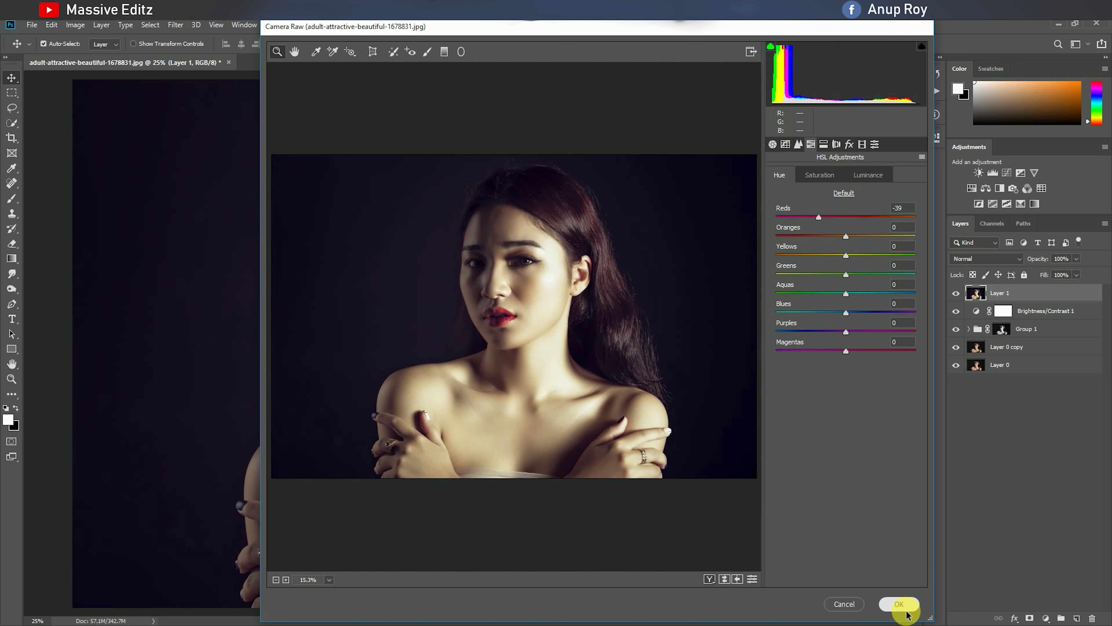
click(898, 604)
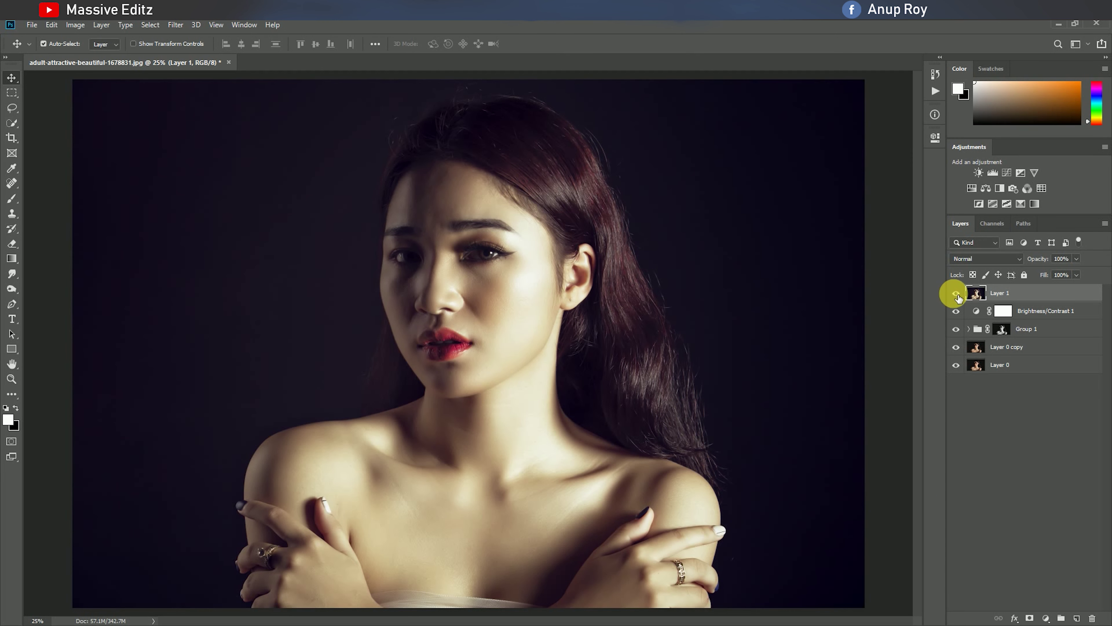
- Hide Layer 1, Brightness/Contrast 1, Group 1 and Layer 0 copy to compare with the original
drag(956, 293, 956, 346)
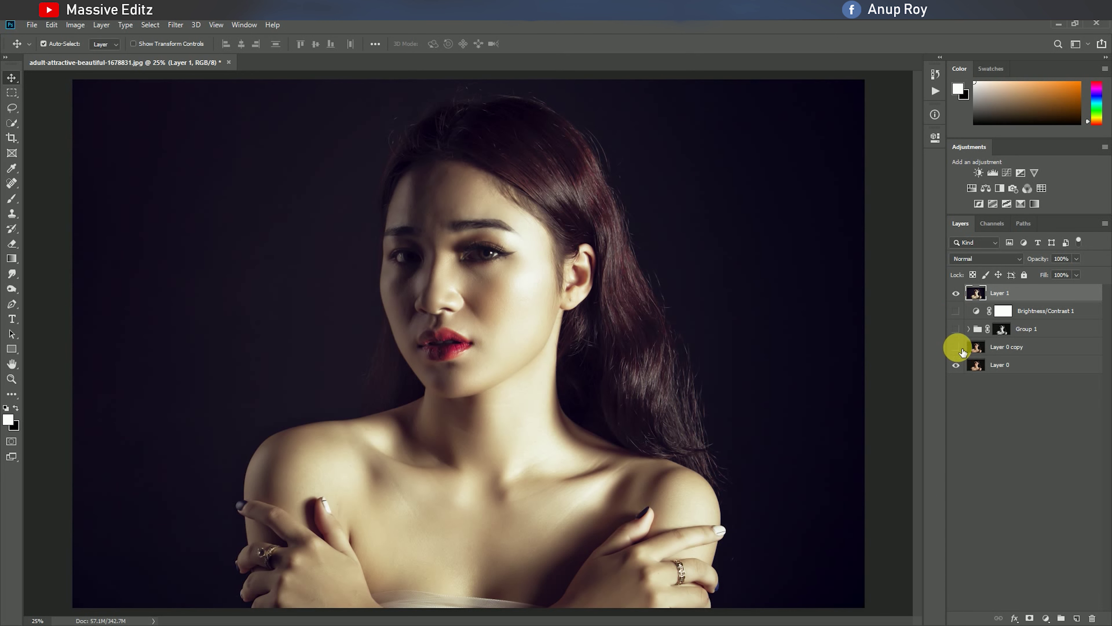